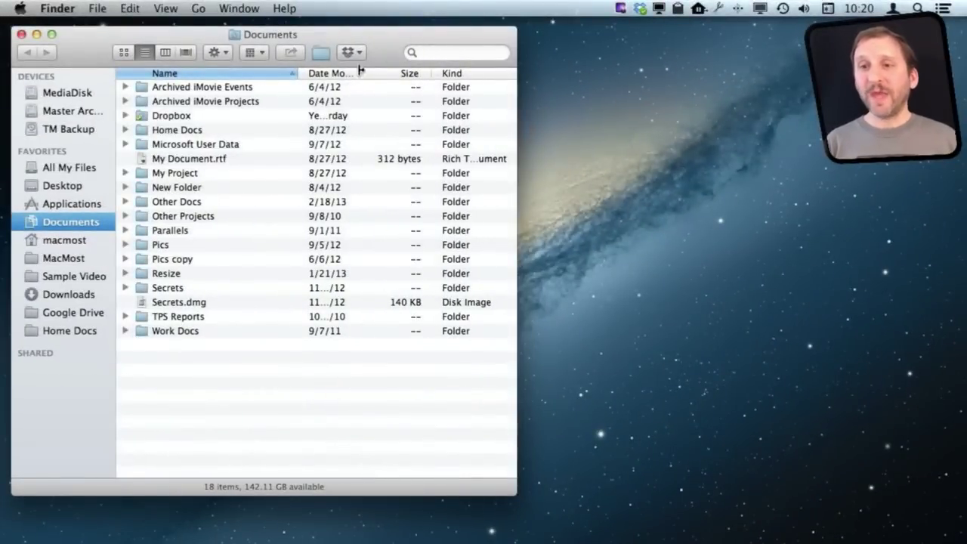
# - Try icon and list views, re-sort by date, size, then name, and open Other Docs in columns
pyautogui.click(123, 52)
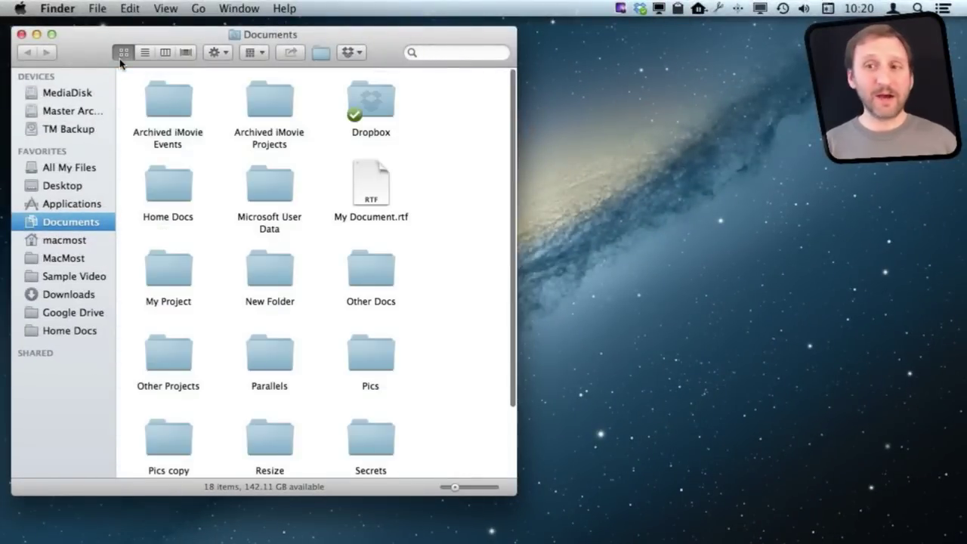
pyautogui.click(145, 52)
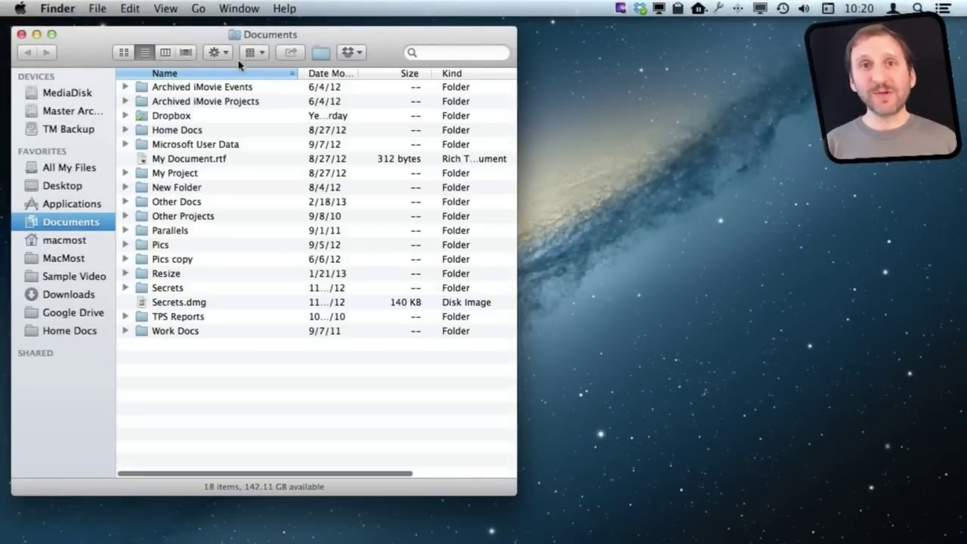
pyautogui.click(322, 75)
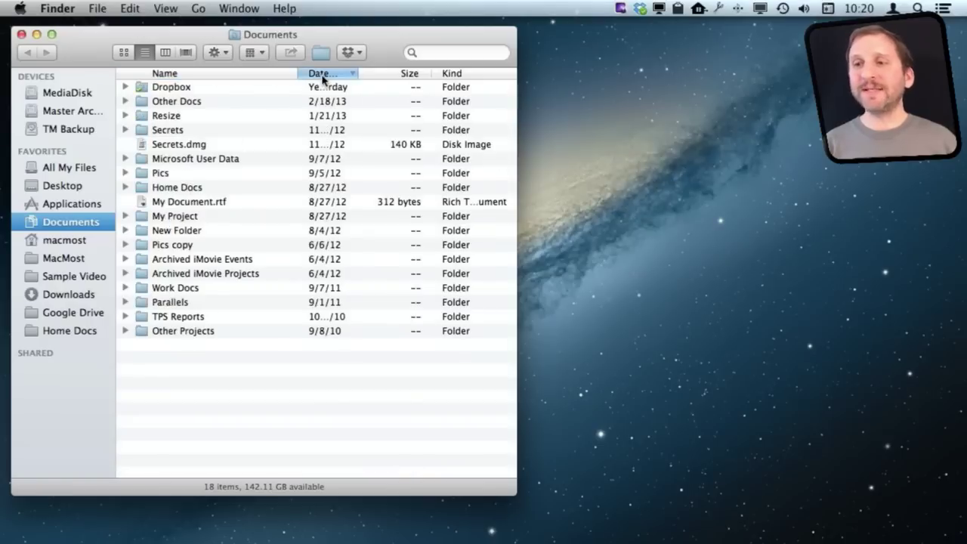
pyautogui.click(391, 75)
pyautogui.click(260, 75)
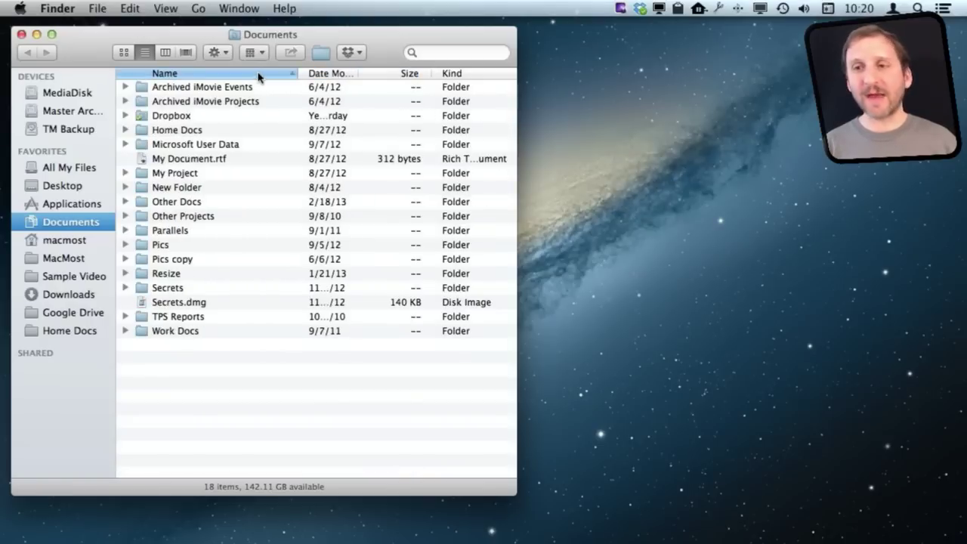
pyautogui.click(165, 53)
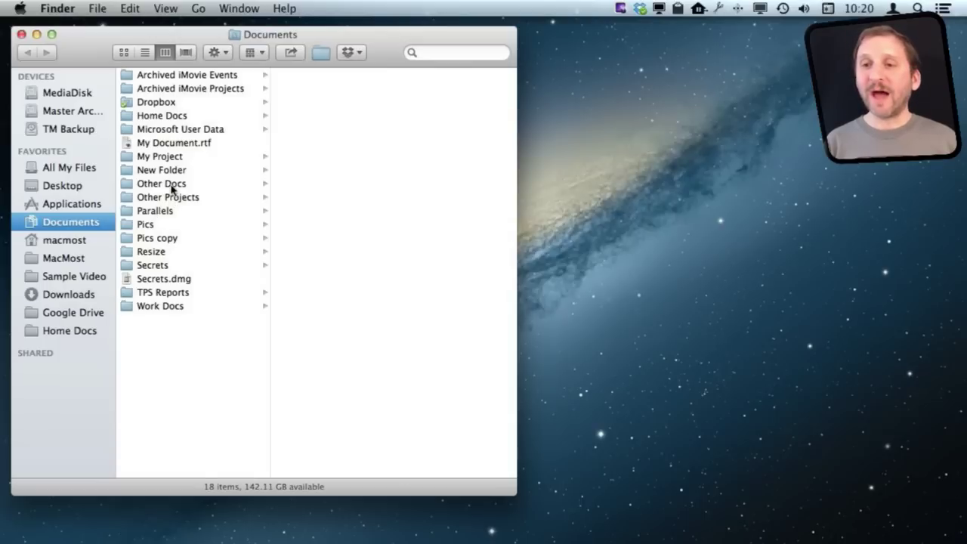
pyautogui.click(172, 186)
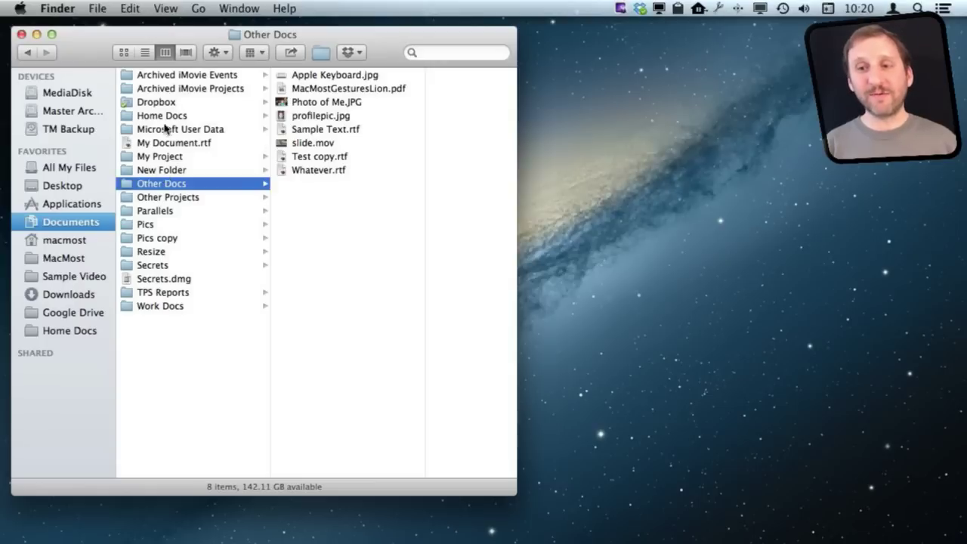
# - Drag P1000838.JPG from Pics into Other Docs and confirm it arrived there
pyautogui.click(154, 225)
pyautogui.click(157, 184)
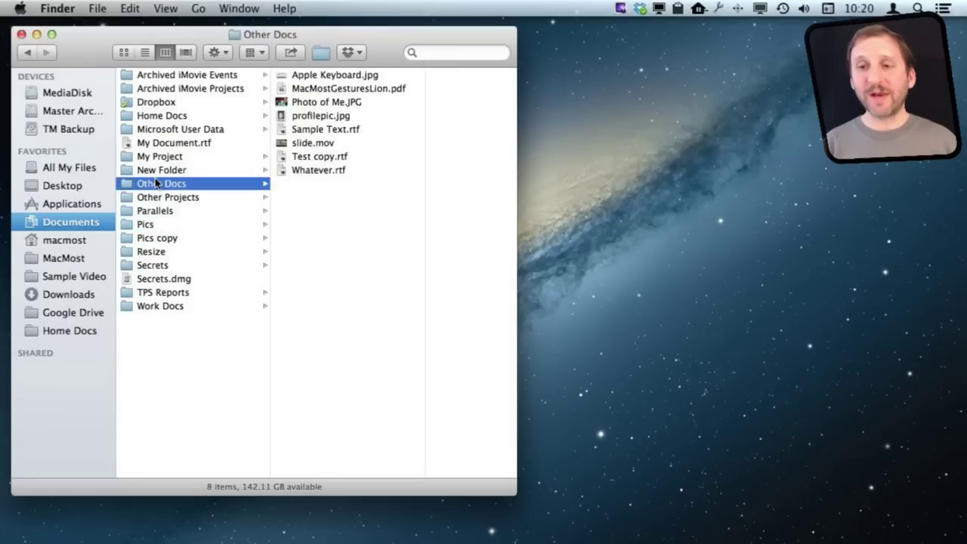
pyautogui.click(151, 226)
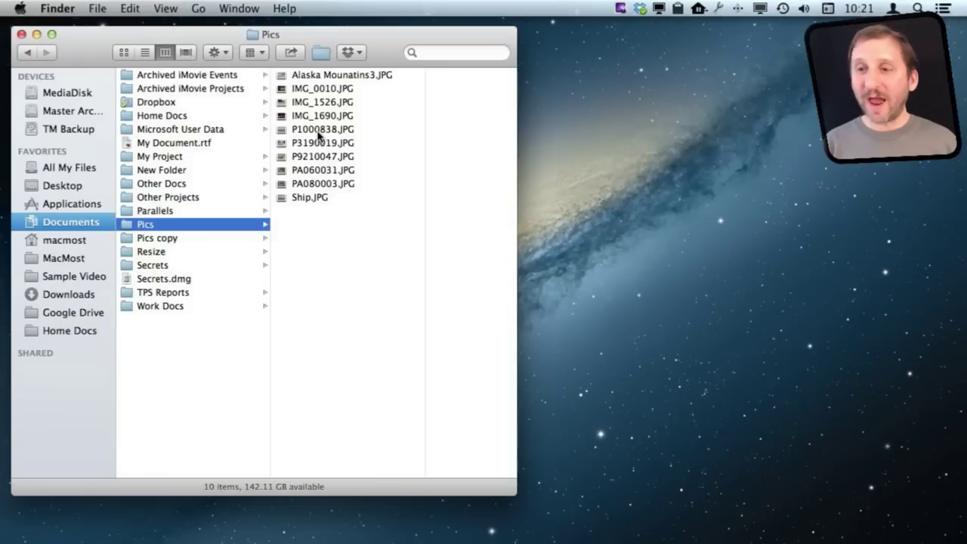
pyautogui.moveTo(317, 133); pyautogui.dragTo(161, 184)
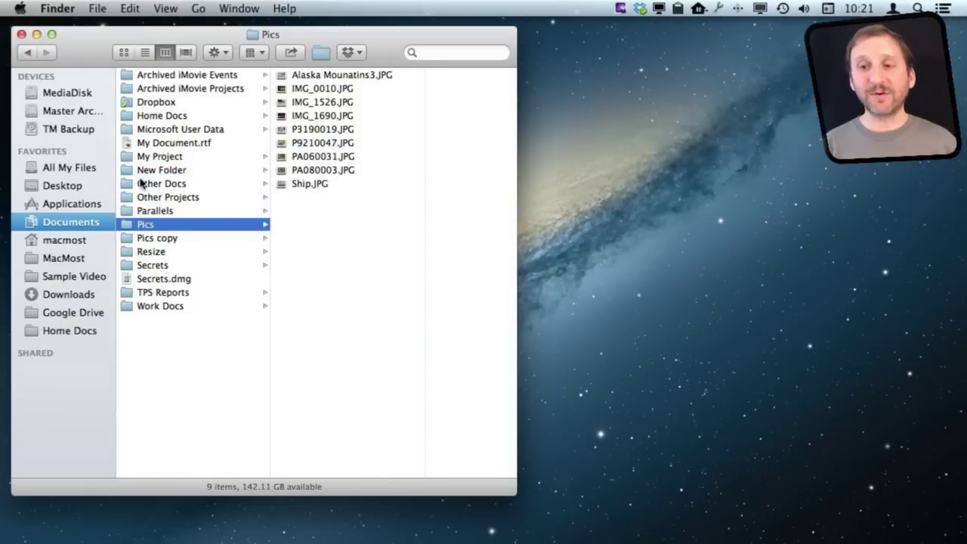
pyautogui.click(157, 186)
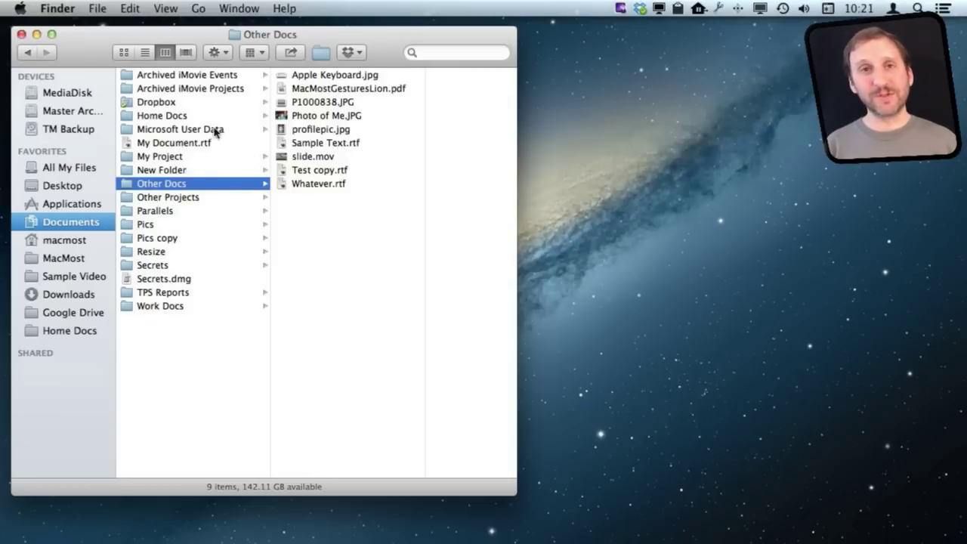
# - Browse the Documents folders with arrow keys, from Pics up past Parallels and Other Projects, back to New Folder
pyautogui.click(153, 229)
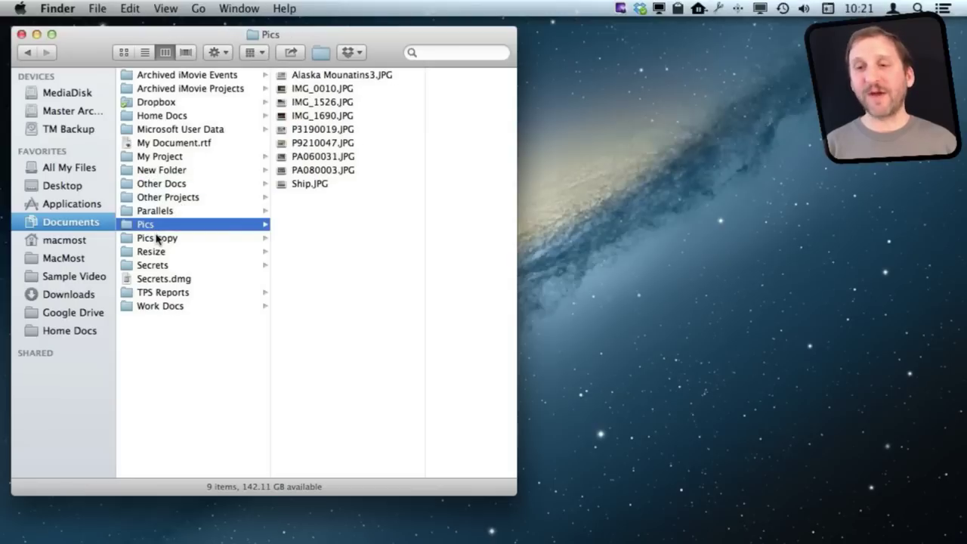
pyautogui.press('Up')
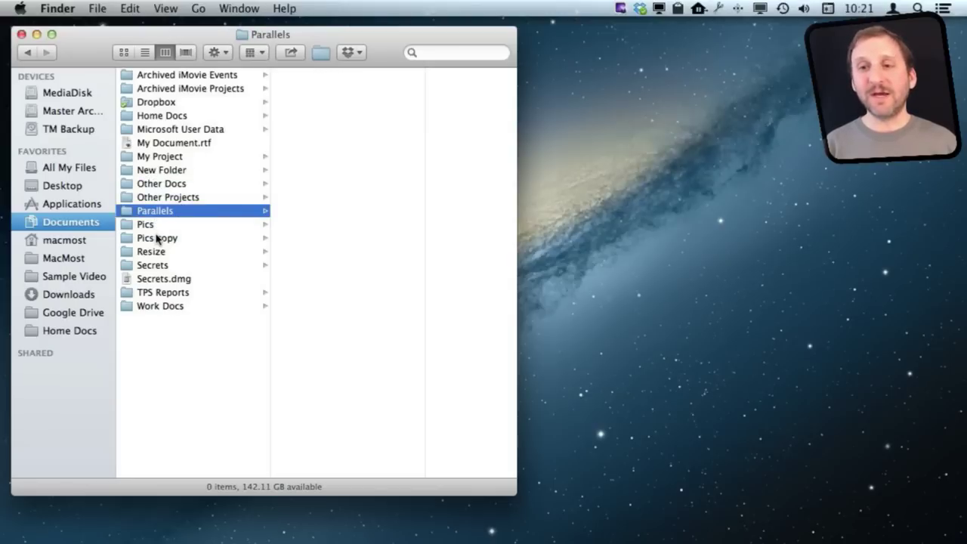
pyautogui.press('Up')
pyautogui.press('Up')
pyautogui.press('Up')
pyautogui.press('Up')
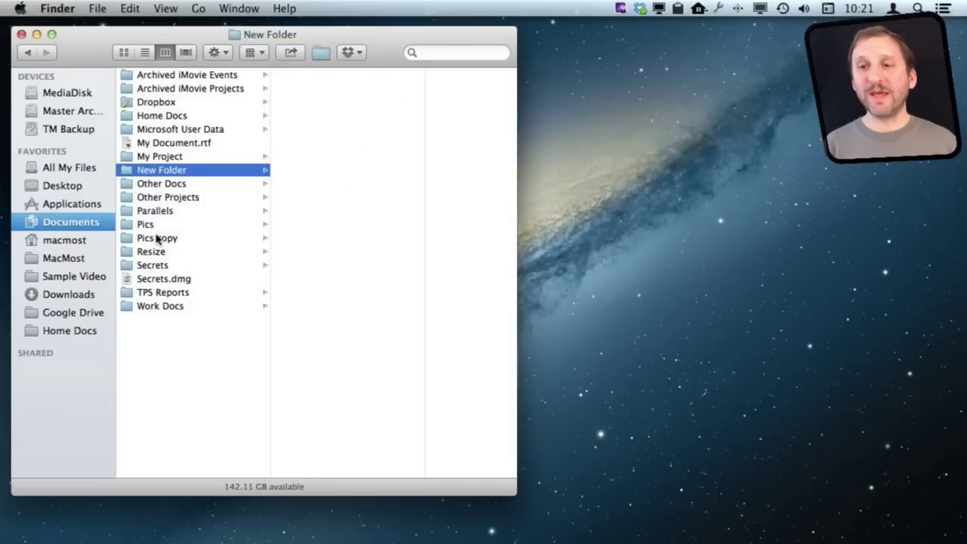
pyautogui.press('Up')
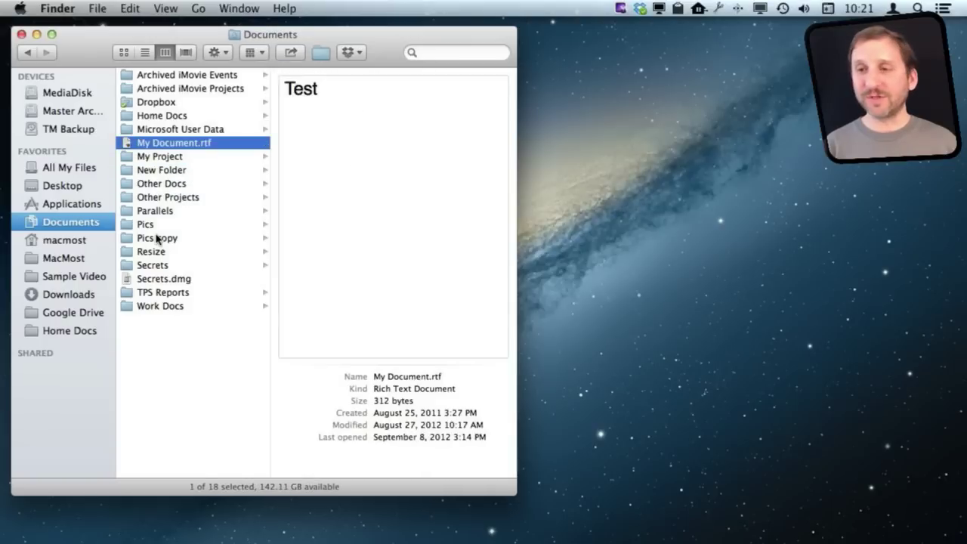
pyautogui.press('Down')
pyautogui.press('Down')
pyautogui.press('Down')
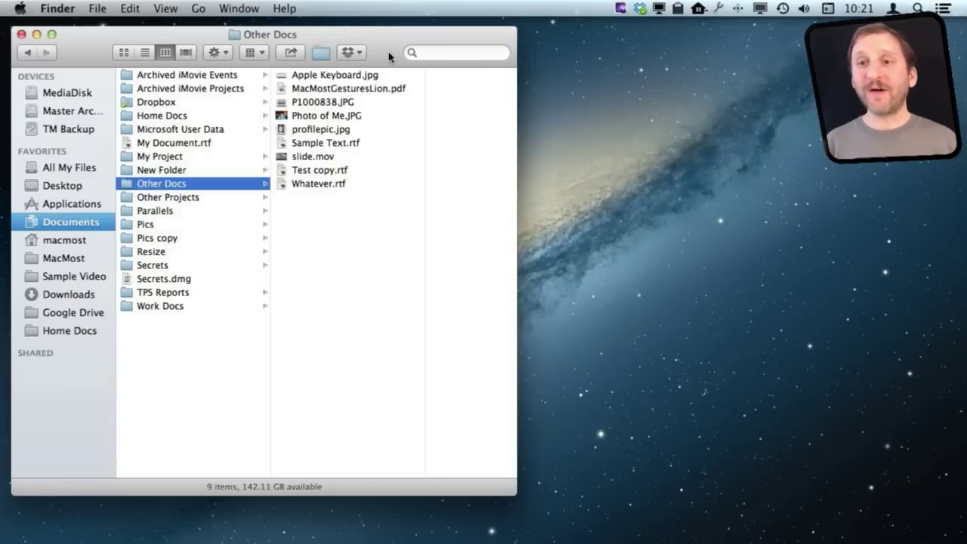
# - Widen the window and preview profilepic.jpg, Sample Text.rtf, MacMostGesturesLion.pdf, then Whatever.rtf
pyautogui.moveTo(518, 221); pyautogui.dragTo(716, 226)
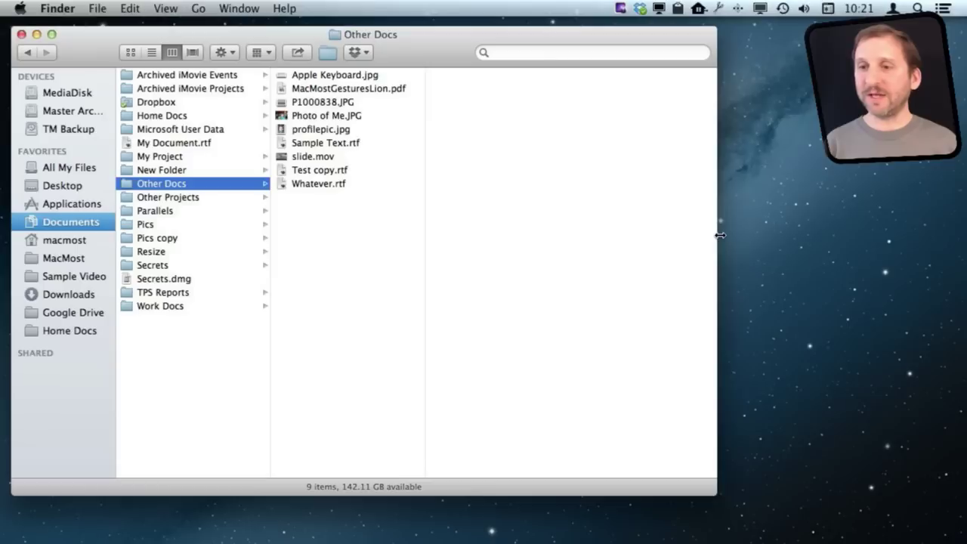
pyautogui.click(314, 134)
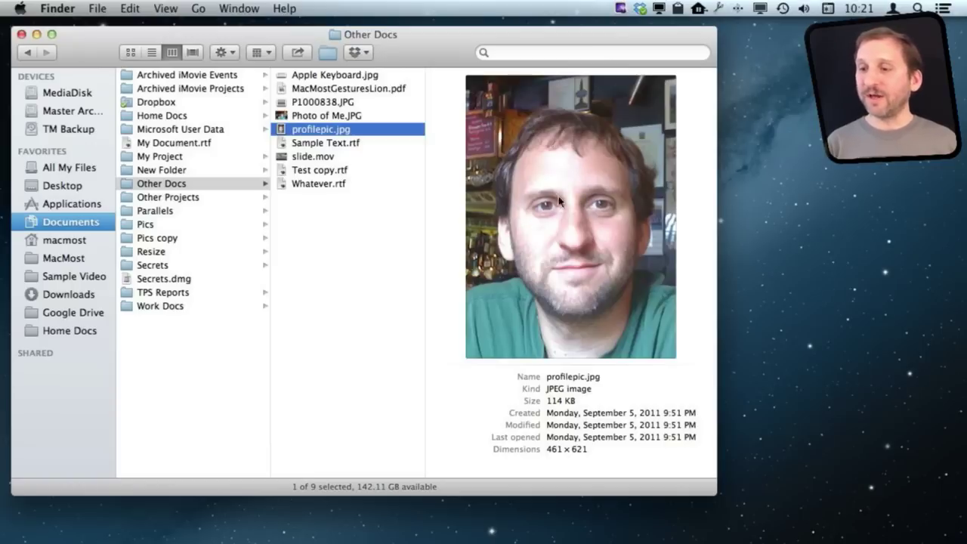
pyautogui.click(581, 452)
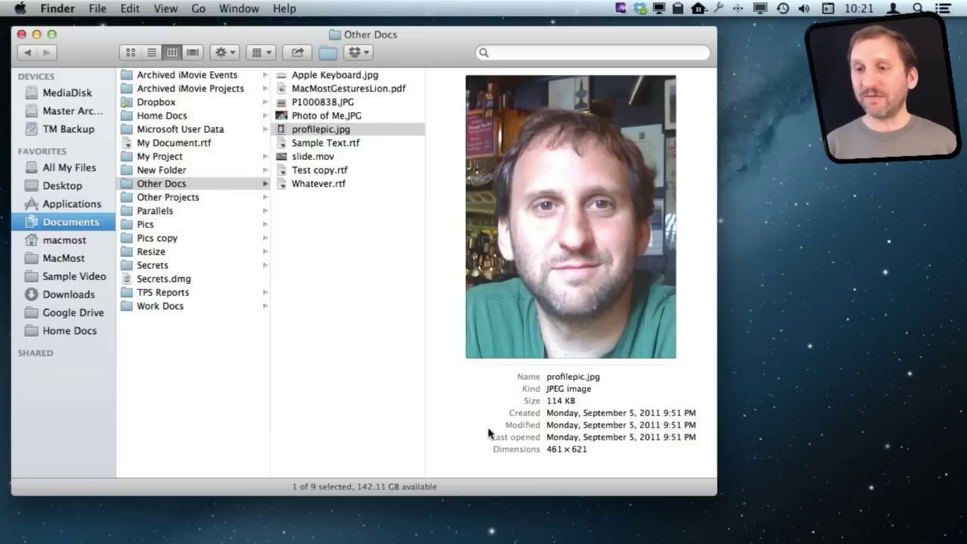
pyautogui.click(308, 146)
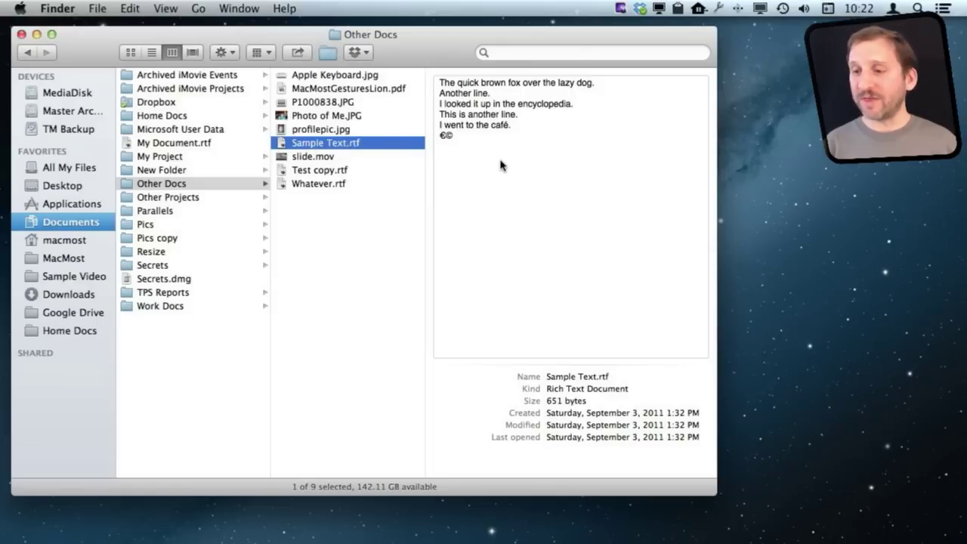
pyautogui.click(346, 89)
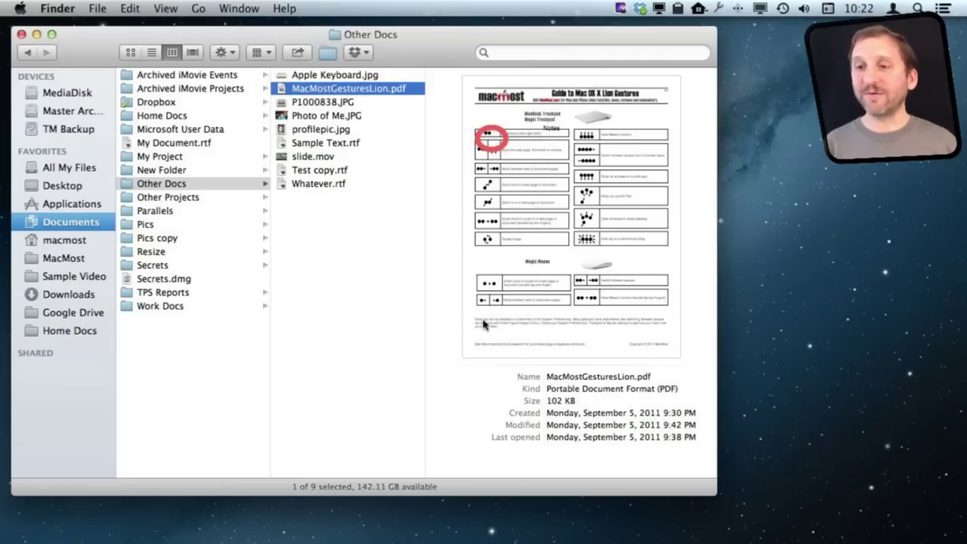
pyautogui.click(313, 186)
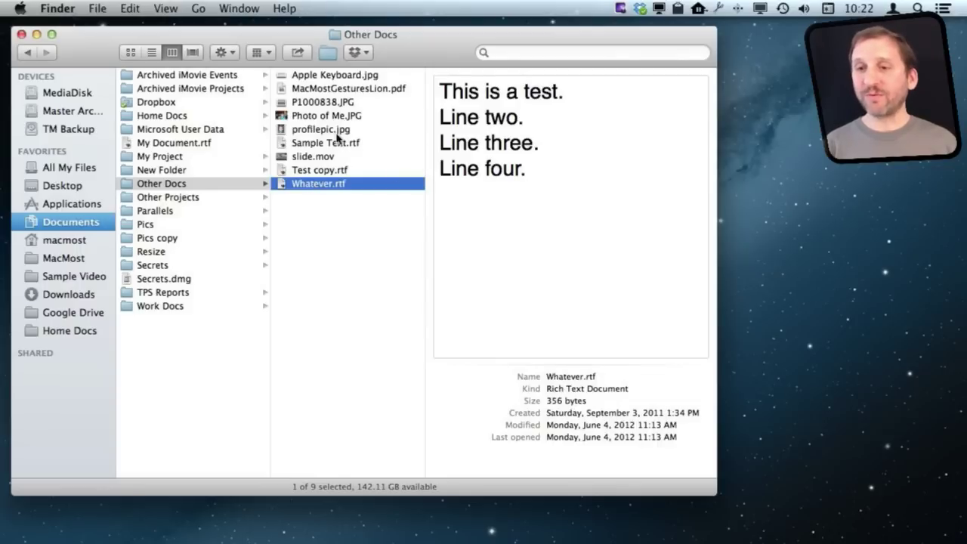
# - Open Pics and step from Ship.JPG up through the photos to Alaska Mounatins3.JPG
pyautogui.click(160, 226)
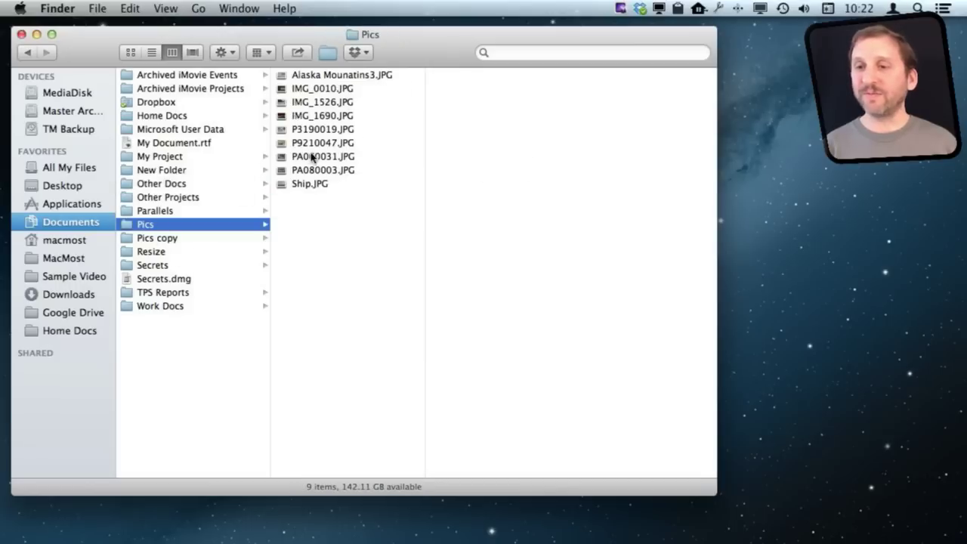
pyautogui.click(311, 184)
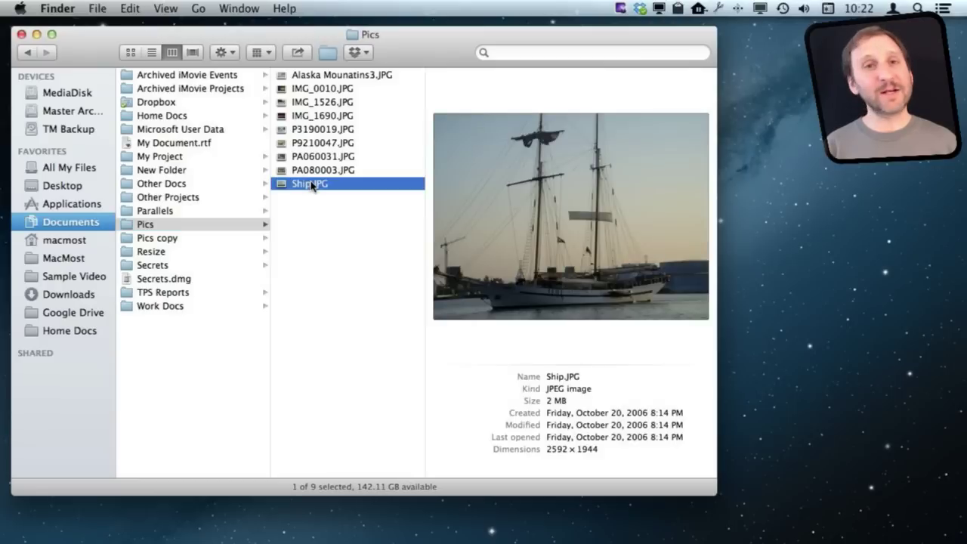
pyautogui.press('Up')
pyautogui.press('Up')
pyautogui.press('Up')
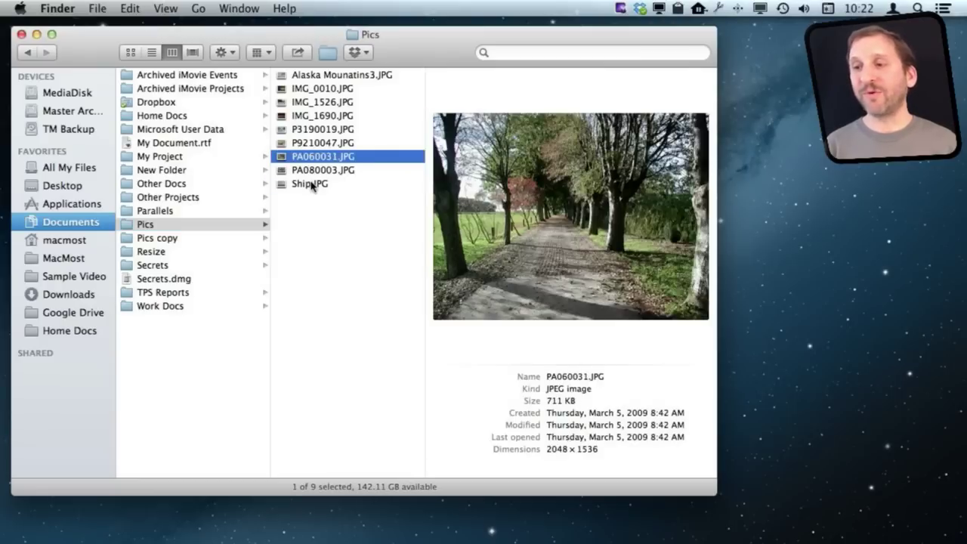
pyautogui.press('Up')
pyautogui.press('Up')
pyautogui.press('Up')
pyautogui.press('Up')
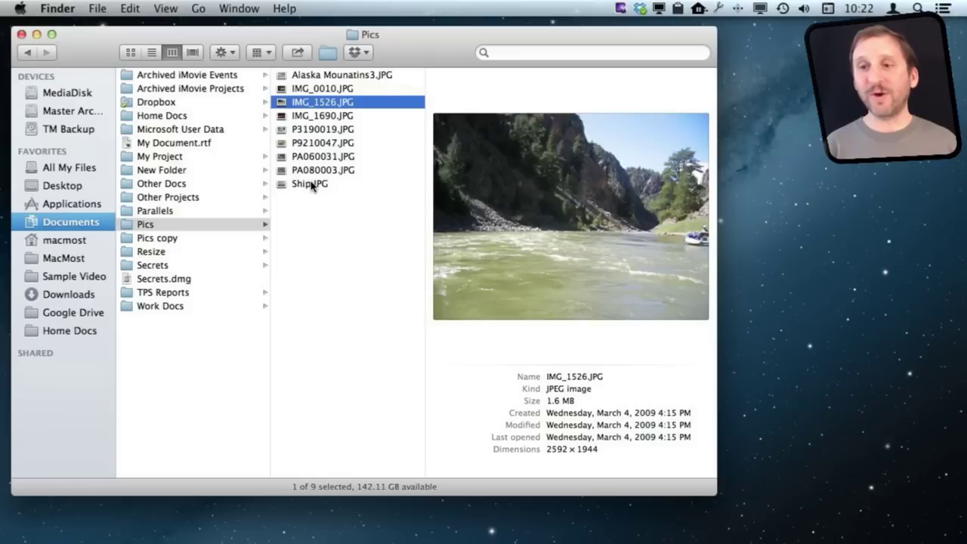
pyautogui.press('Up')
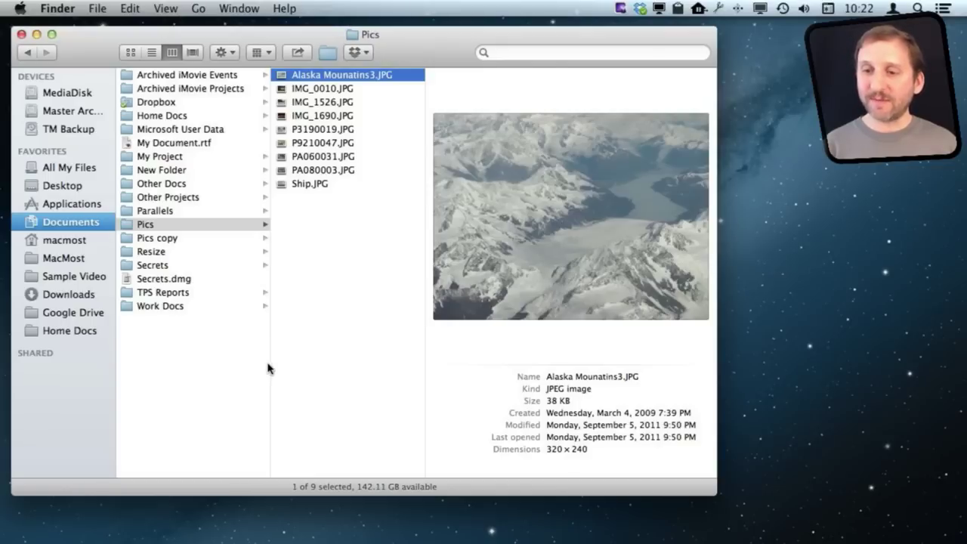
# - Narrow the first folder column, then browse New Folder, Other Projects, Microsoft User Data, Secrets, and Resize
pyautogui.moveTo(268, 363)
pyautogui.mouseDown()
pyautogui.moveTo(216, 363)
pyautogui.moveTo(277, 360)
pyautogui.moveTo(258, 366)
pyautogui.mouseUp()
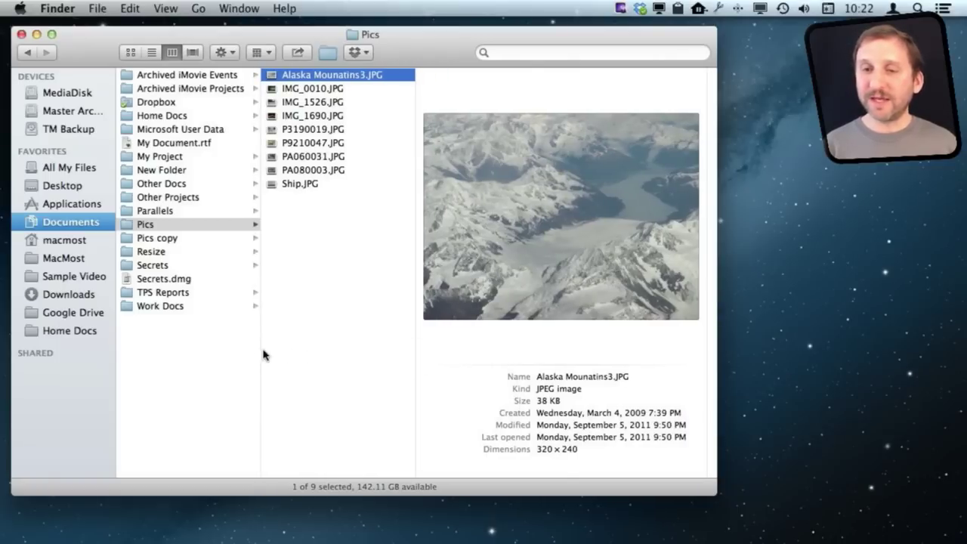
pyautogui.moveTo(259, 348); pyautogui.dragTo(217, 344)
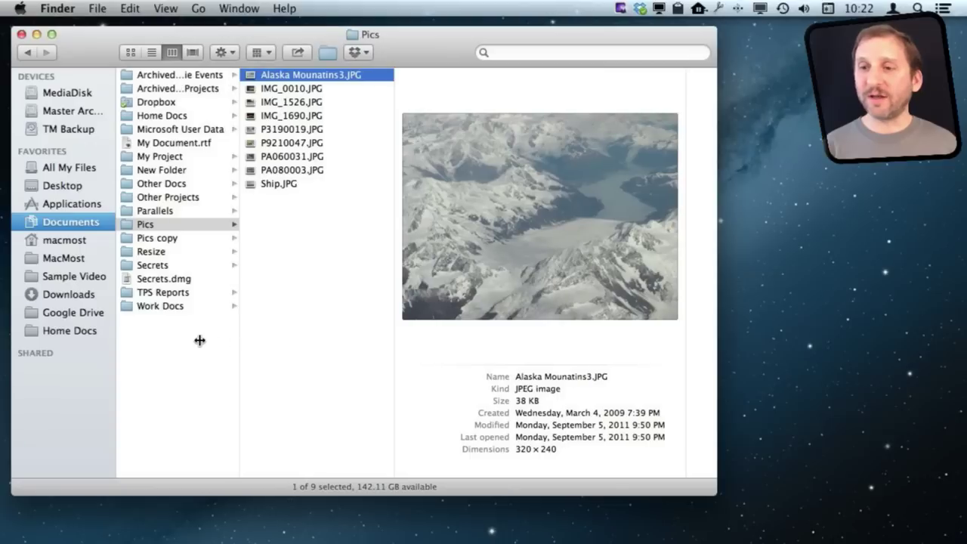
pyautogui.click(174, 177)
pyautogui.click(165, 185)
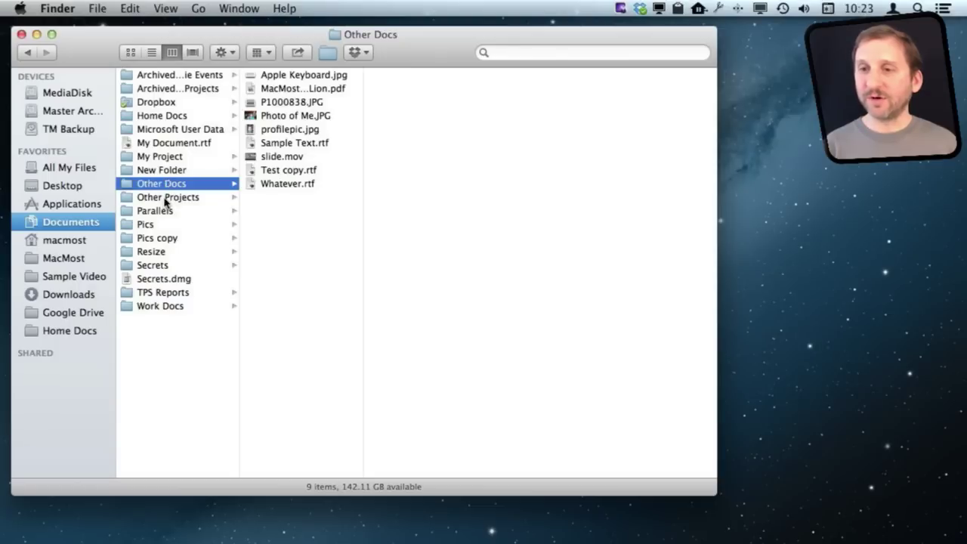
pyautogui.click(167, 199)
pyautogui.click(171, 131)
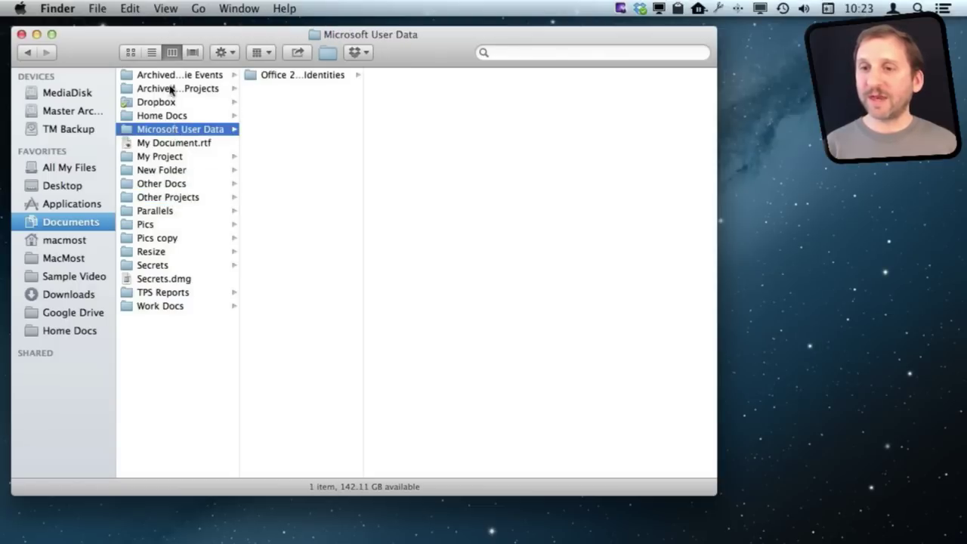
pyautogui.click(170, 88)
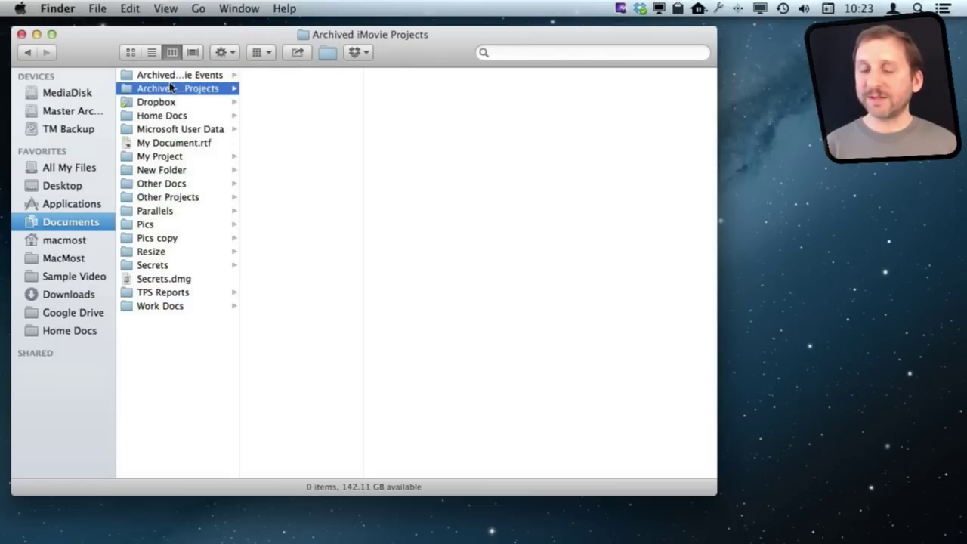
pyautogui.click(162, 265)
pyautogui.click(160, 252)
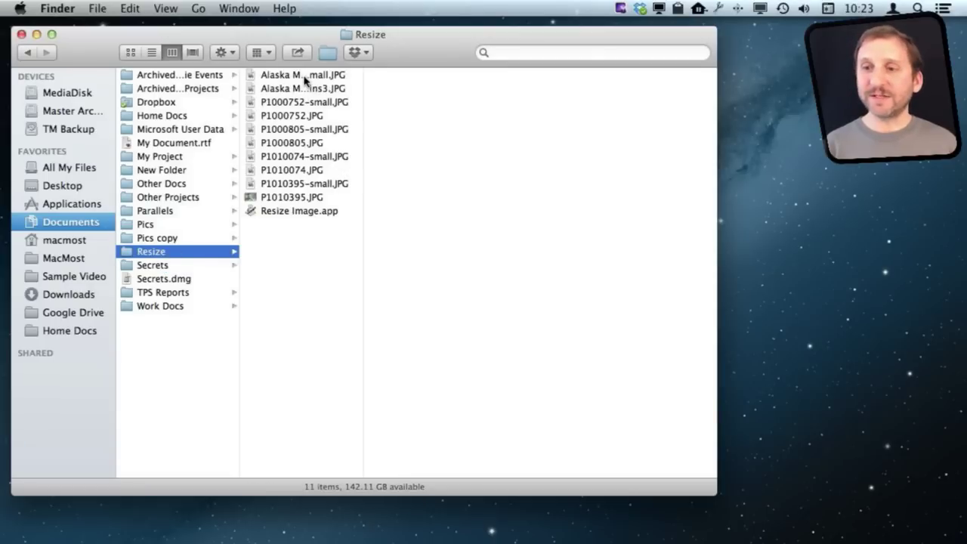
# - Auto-fit the Resize file column, preview P1000805-small.JPG, and adjust the preview and file column widths
pyautogui.doubleClick(363, 240)
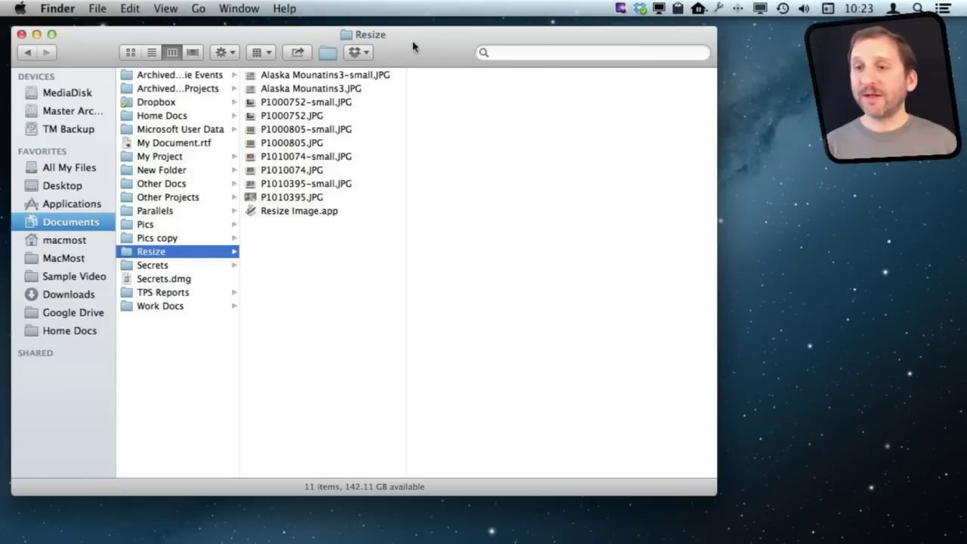
pyautogui.click(305, 130)
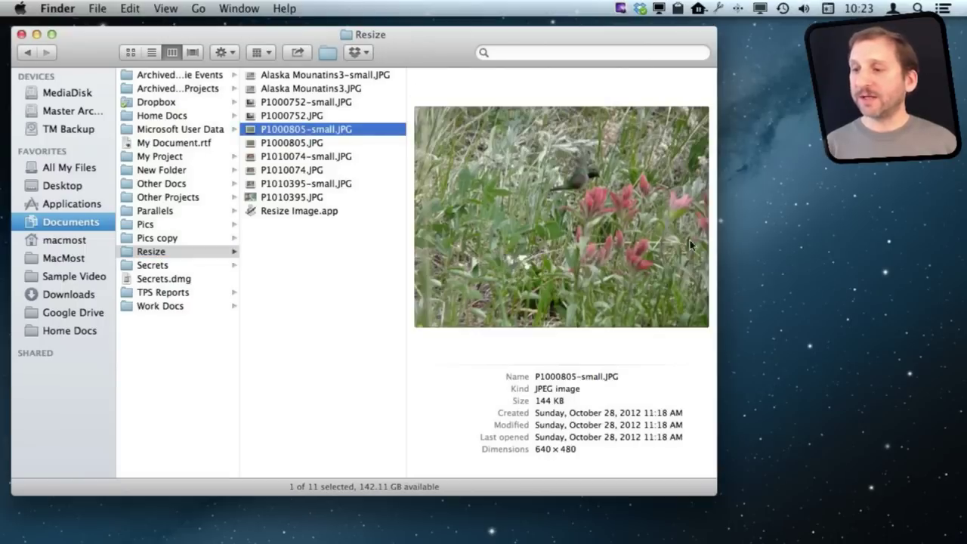
pyautogui.moveTo(715, 240); pyautogui.dragTo(668, 242)
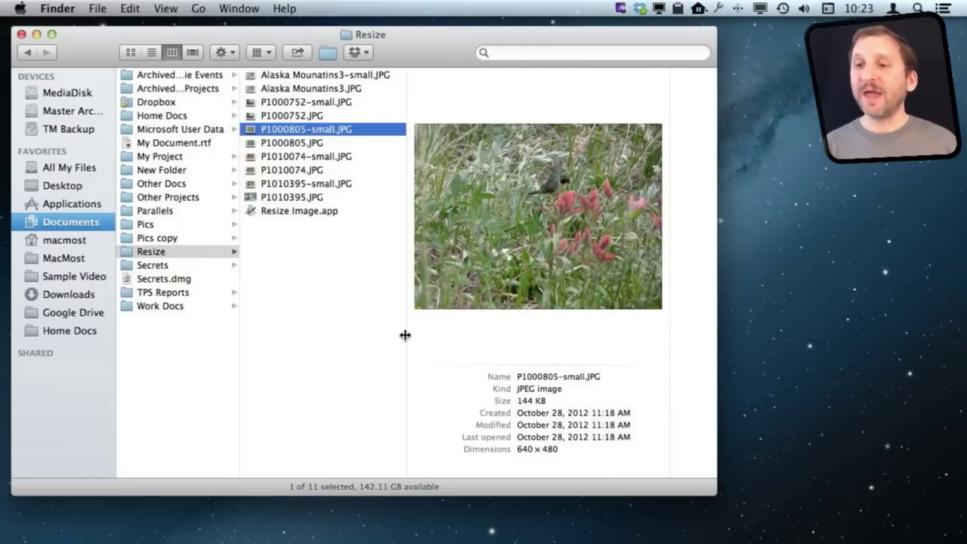
pyautogui.moveTo(405, 335); pyautogui.dragTo(437, 331)
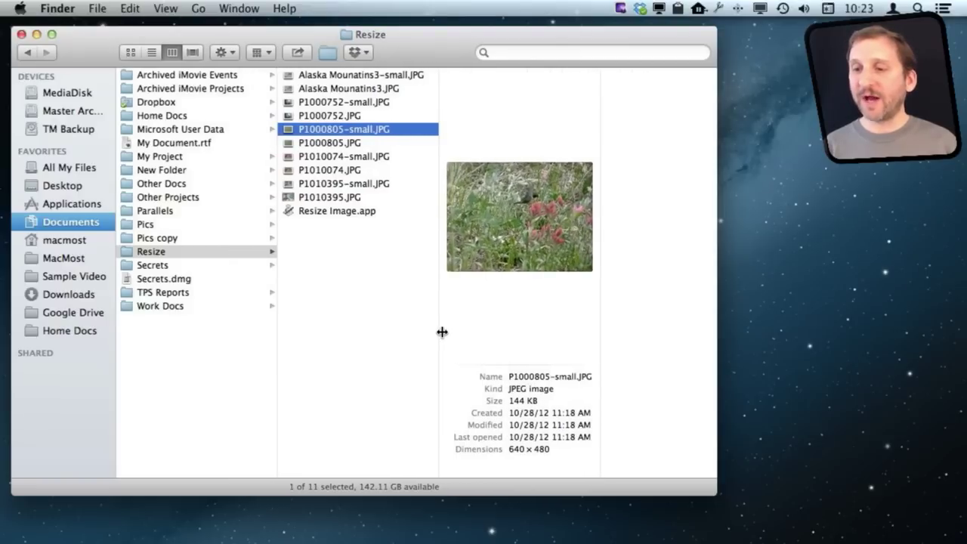
pyautogui.moveTo(442, 332); pyautogui.dragTo(442, 333)
pyautogui.doubleClick(442, 333)
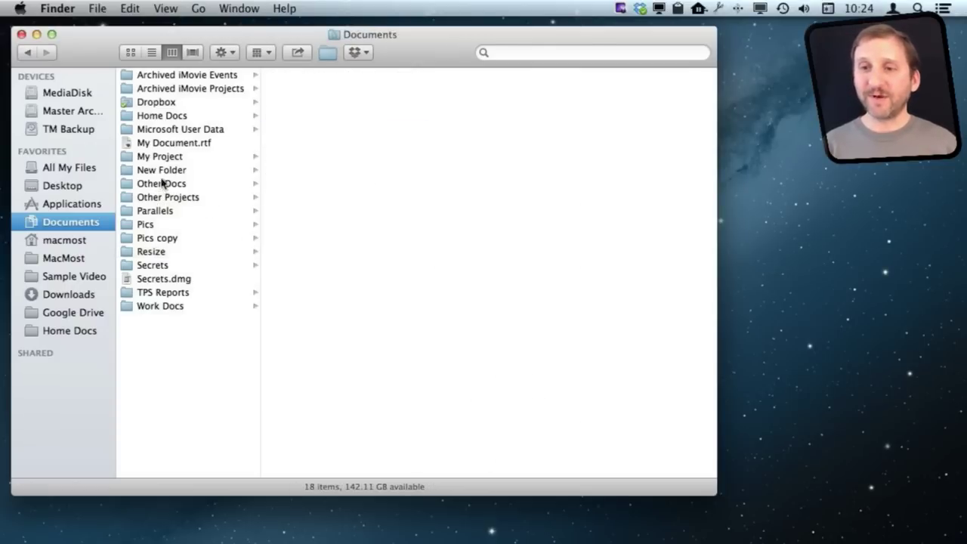
# - Browse the Other Docs files with arrow keys, visiting Photo of Me.JPG and Apple Keyboard.jpg
pyautogui.click(163, 186)
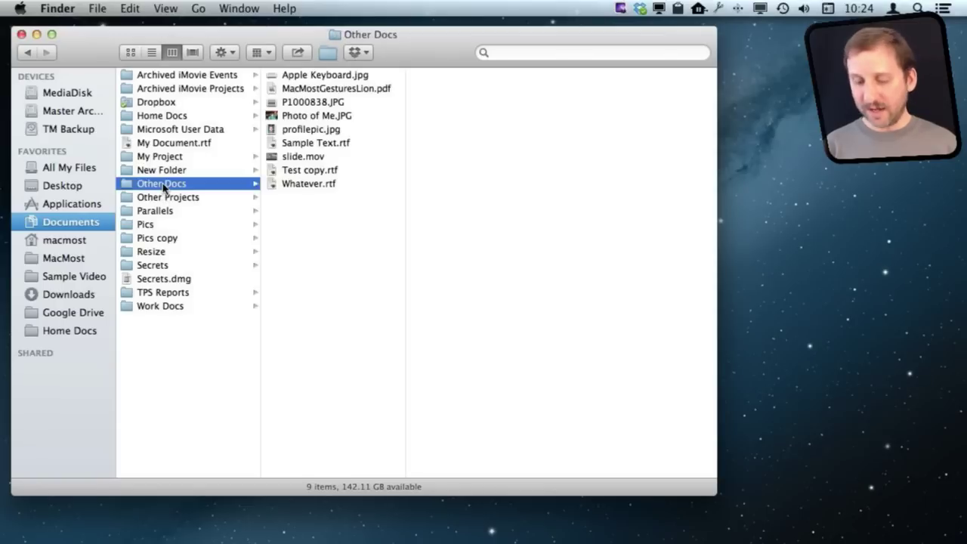
pyautogui.press('Right')
pyautogui.press('Left')
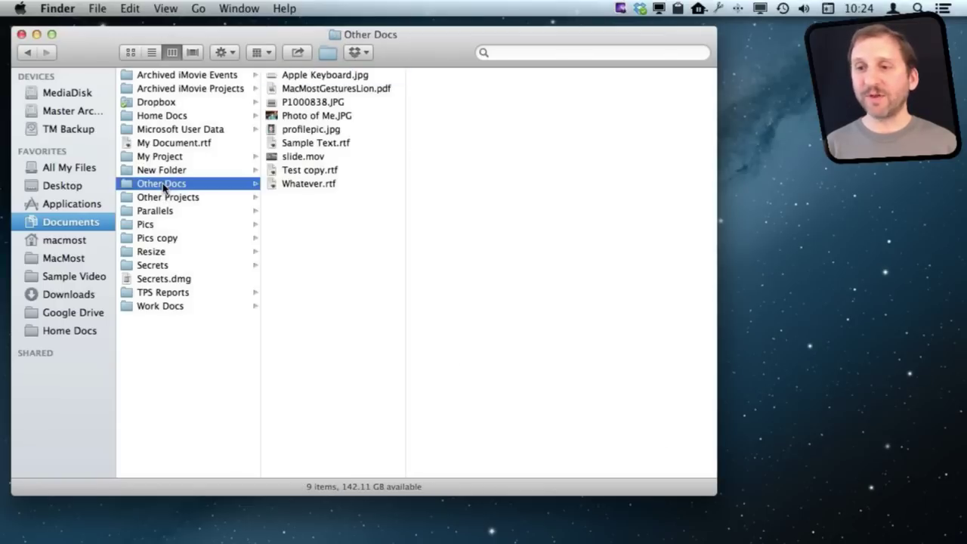
pyautogui.press('Right')
pyautogui.press('Down')
pyautogui.press('Down')
pyautogui.press('Down')
pyautogui.press('Up')
pyautogui.press('Up')
pyautogui.press('Up')
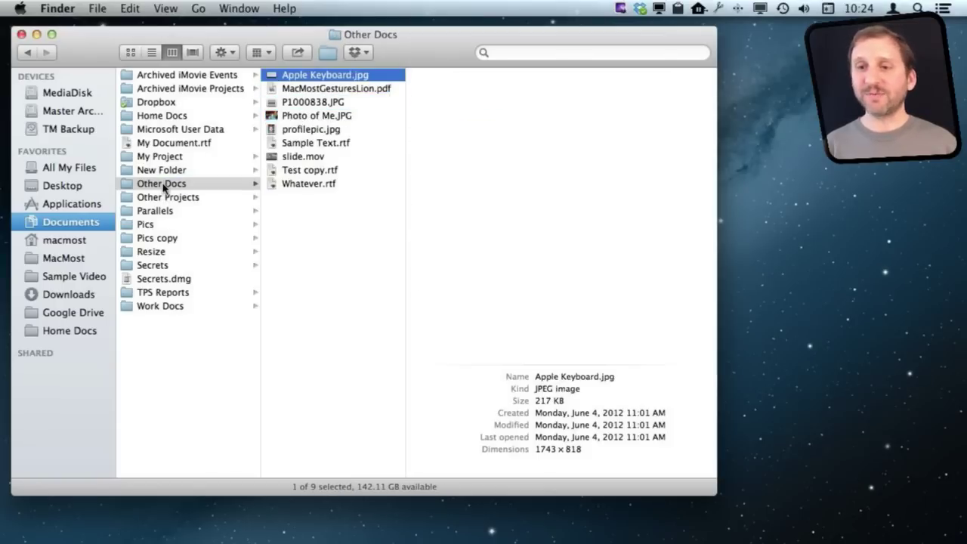
pyautogui.press('Left')
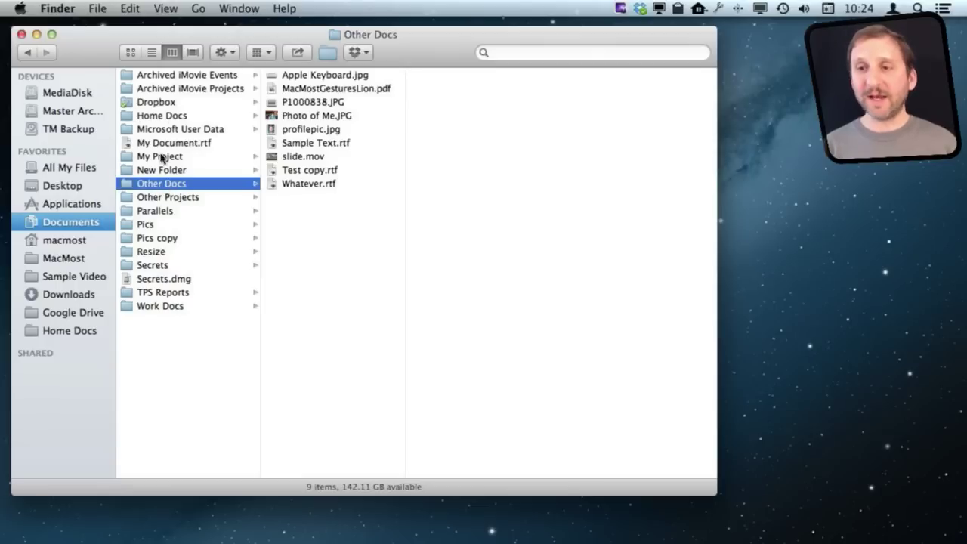
# - Jump to the macmost home folder via the title path pop-up and arrow through Documents' folders
pyautogui.keyDown('super'); pyautogui.click(367, 35); pyautogui.keyUp('super')
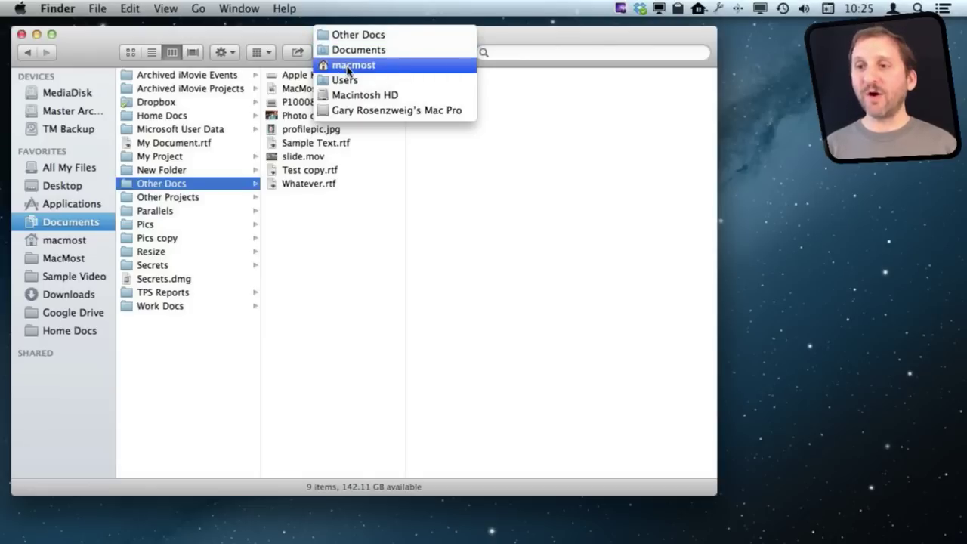
pyautogui.click(349, 67)
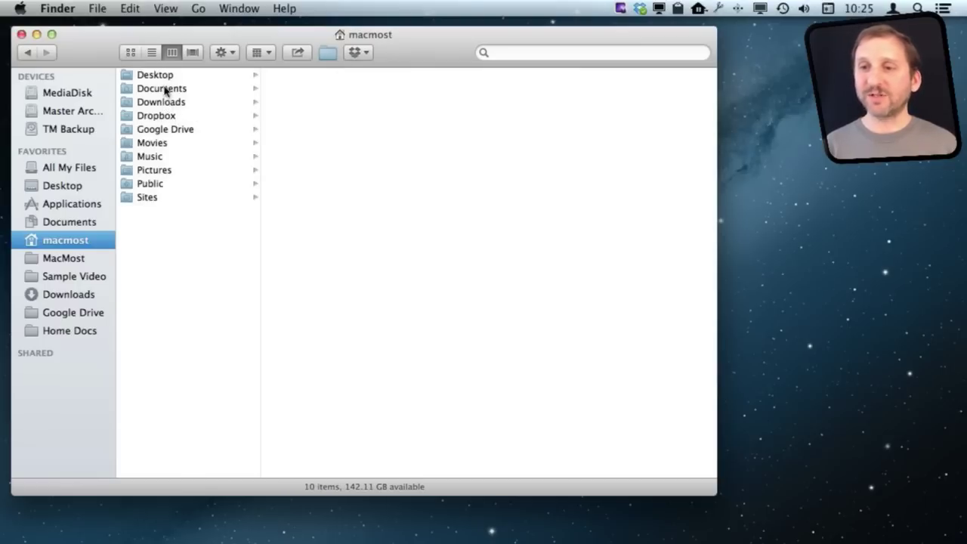
pyautogui.click(162, 90)
pyautogui.press('Right')
pyautogui.press('Down')
pyautogui.press('Down')
pyautogui.press('Down')
pyautogui.press('Down')
pyautogui.press('Down')
pyautogui.press('Down')
pyautogui.press('Down')
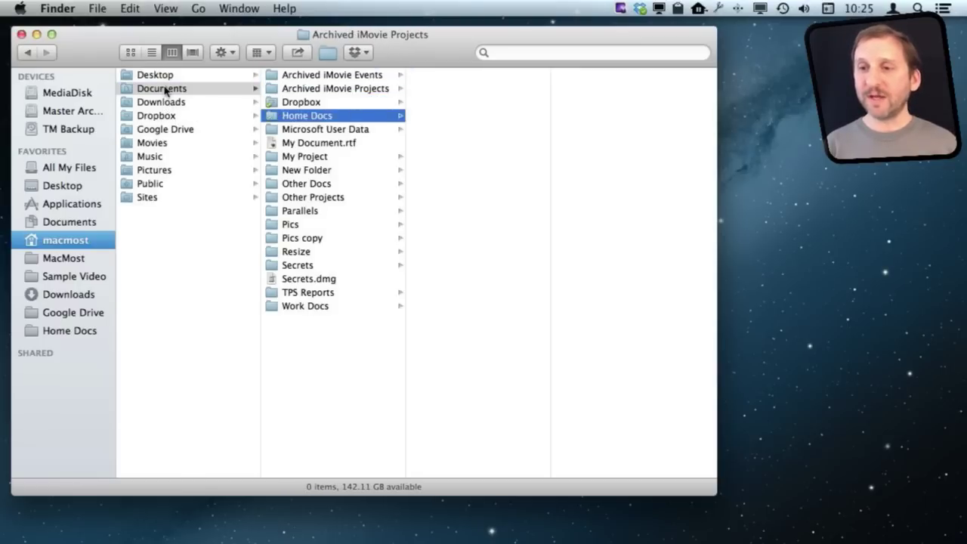
pyautogui.press('Down')
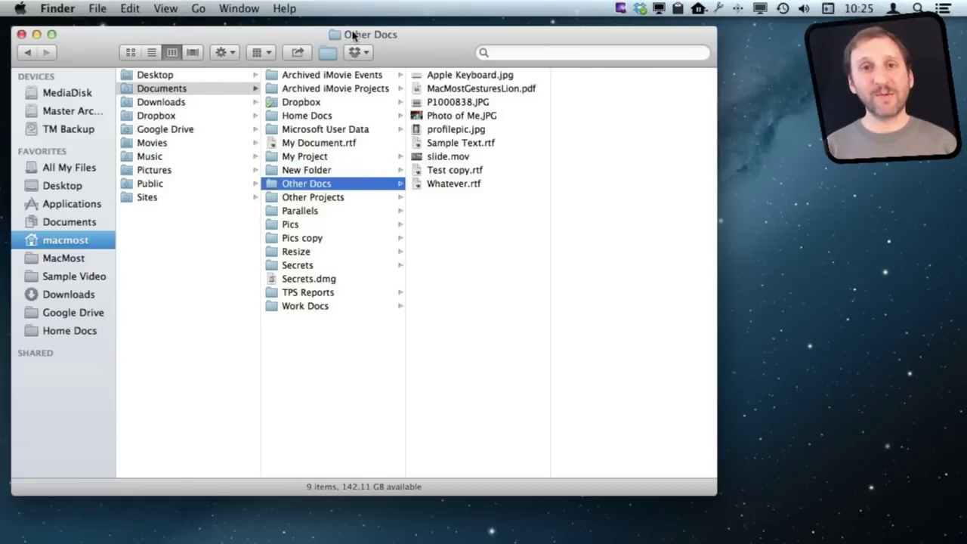
pyautogui.press('Left')
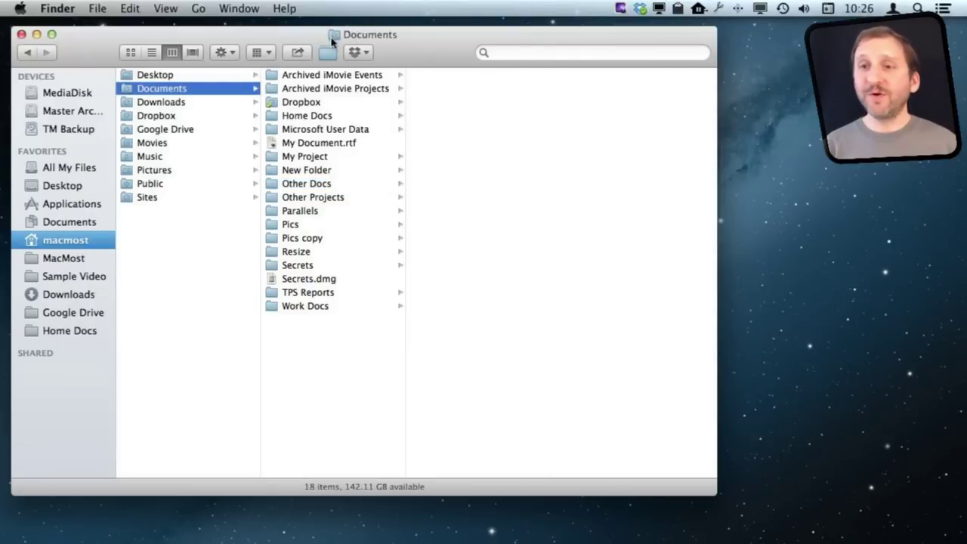
pyautogui.click(157, 9)
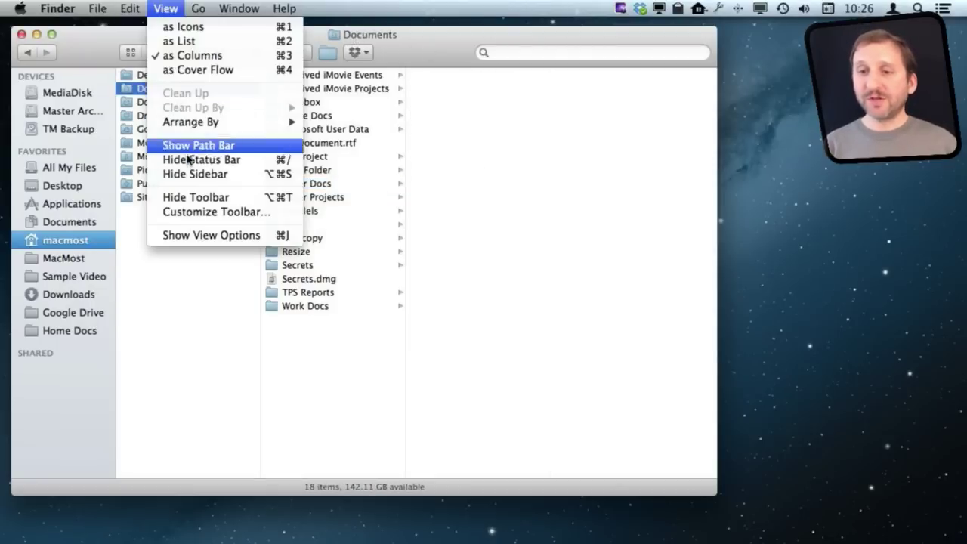
# - In View Options, arrange the columns by Application, then select Other Docs to see its files
pyautogui.click(192, 236)
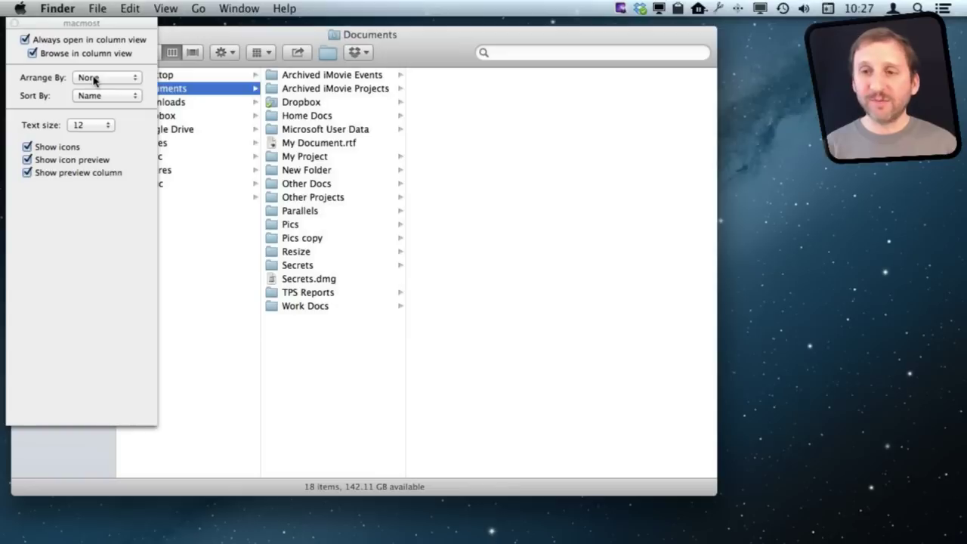
pyautogui.click(94, 78)
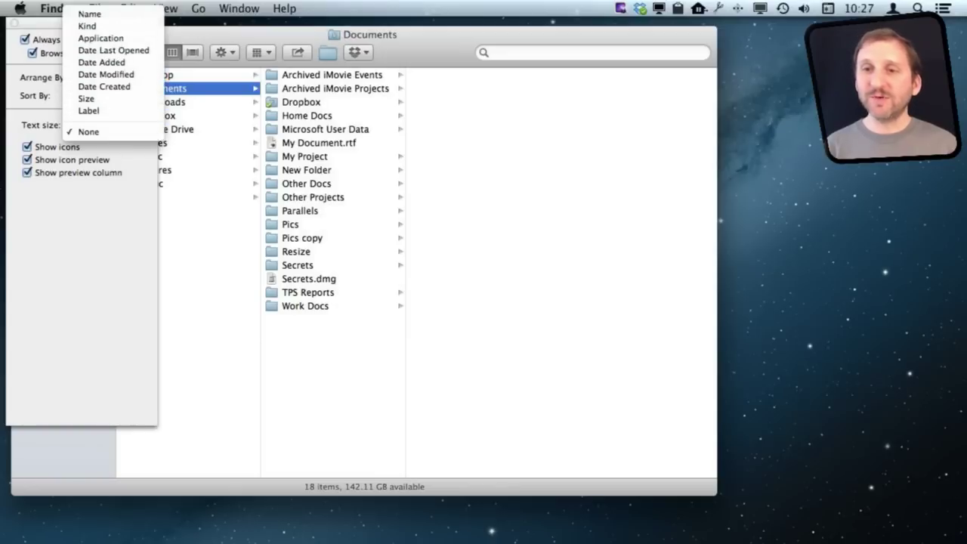
pyautogui.click(106, 39)
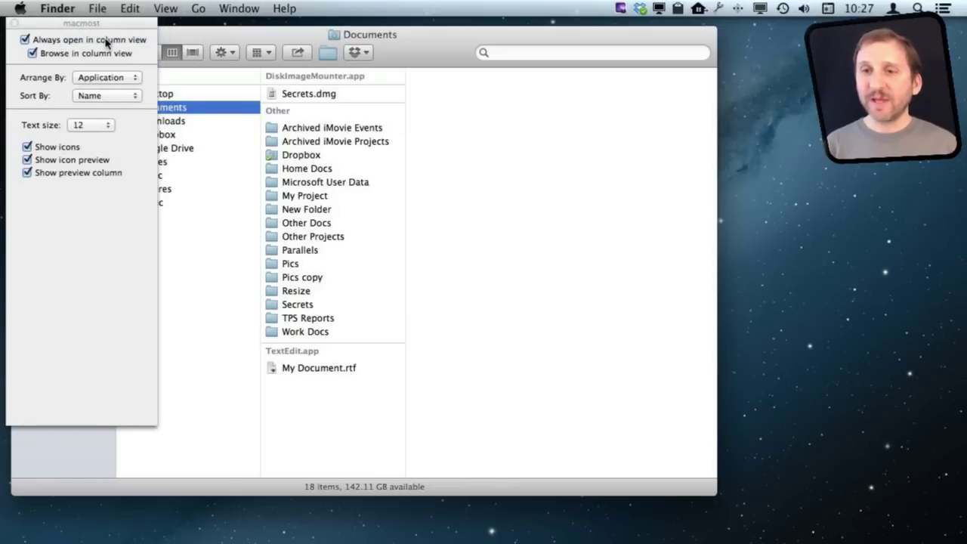
pyautogui.moveTo(109, 28); pyautogui.dragTo(121, 50)
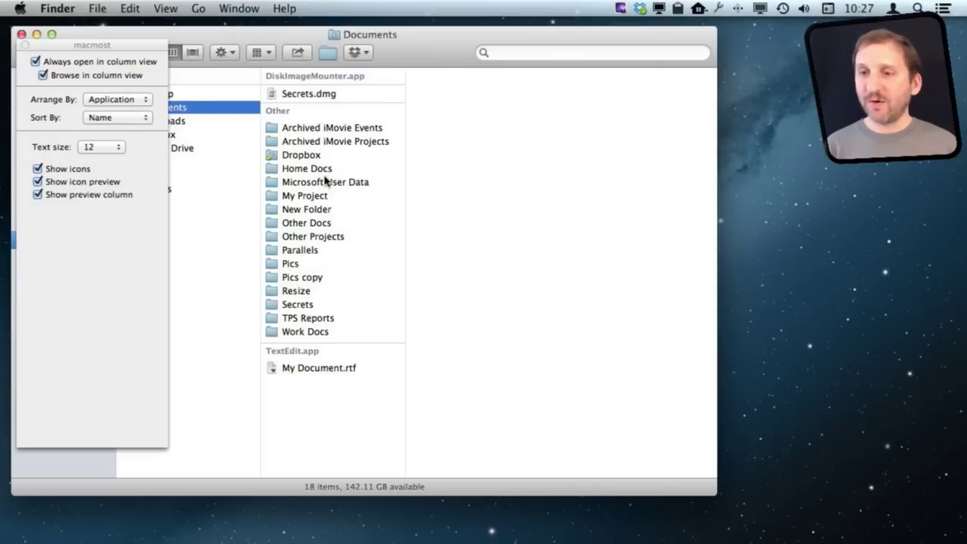
pyautogui.click(313, 239)
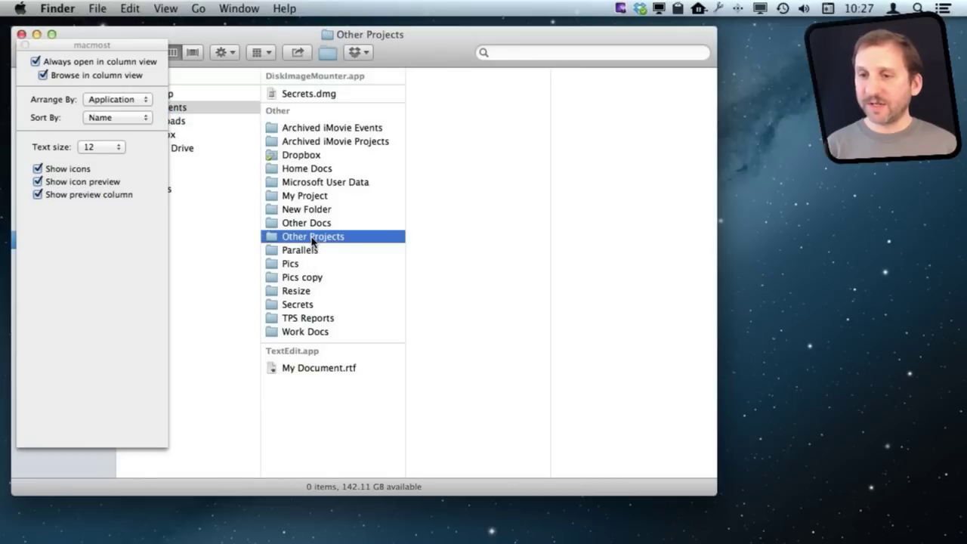
pyautogui.press('Up')
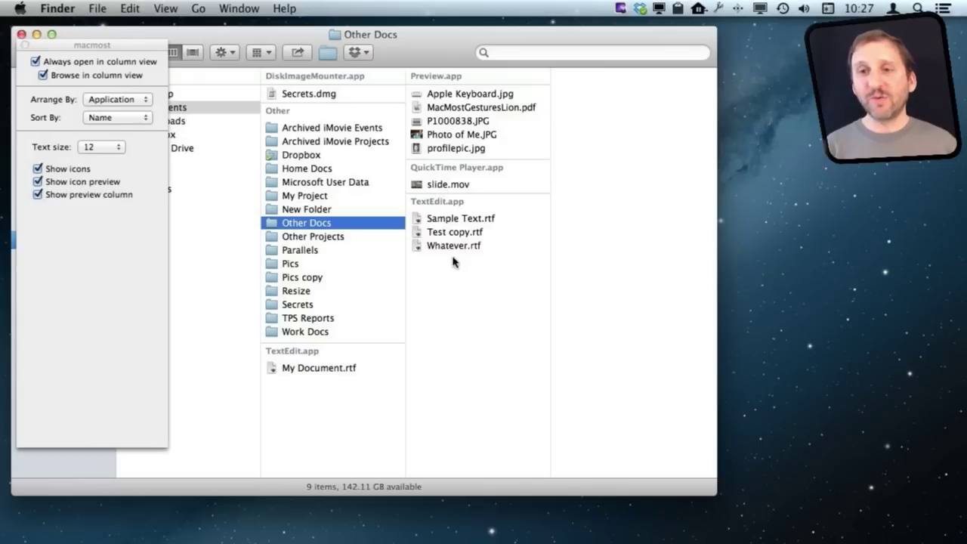
# - Try sorting by Date Modified, then set Arrange By to None and sort by Name
pyautogui.click(144, 100)
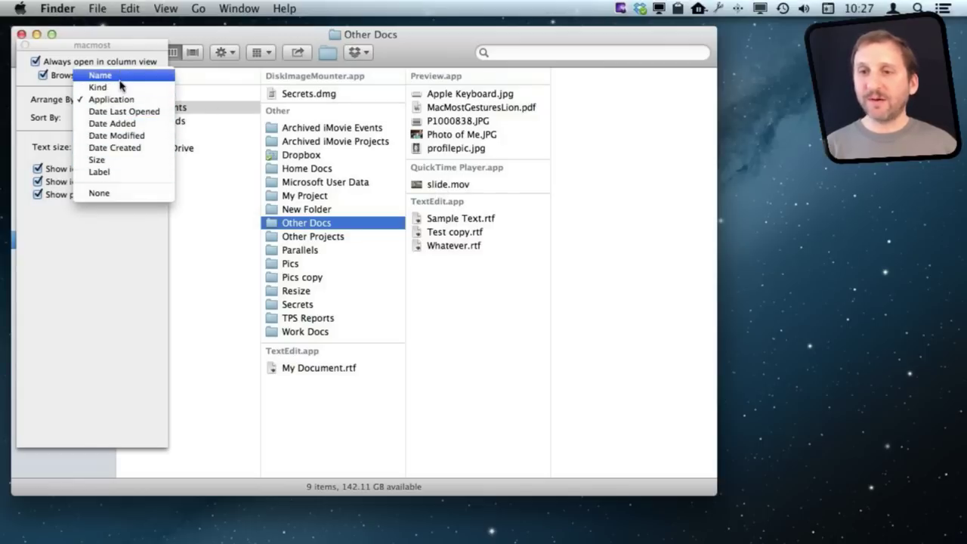
pyautogui.click(57, 112)
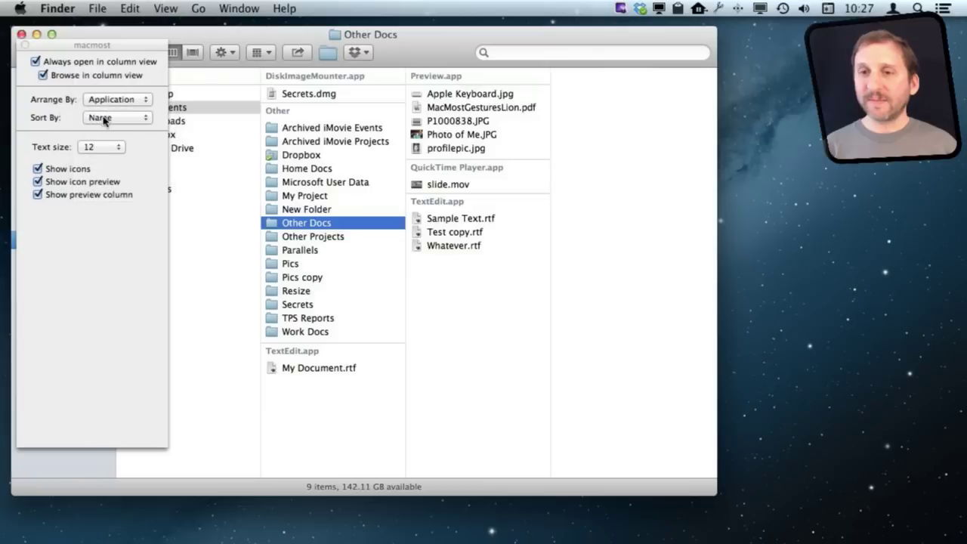
pyautogui.click(107, 119)
pyautogui.click(110, 166)
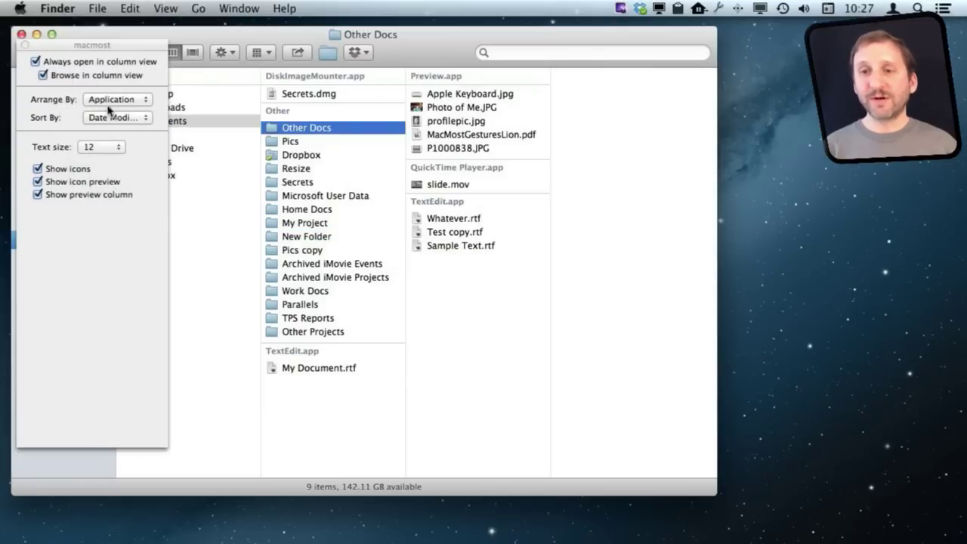
pyautogui.click(112, 101)
pyautogui.click(110, 193)
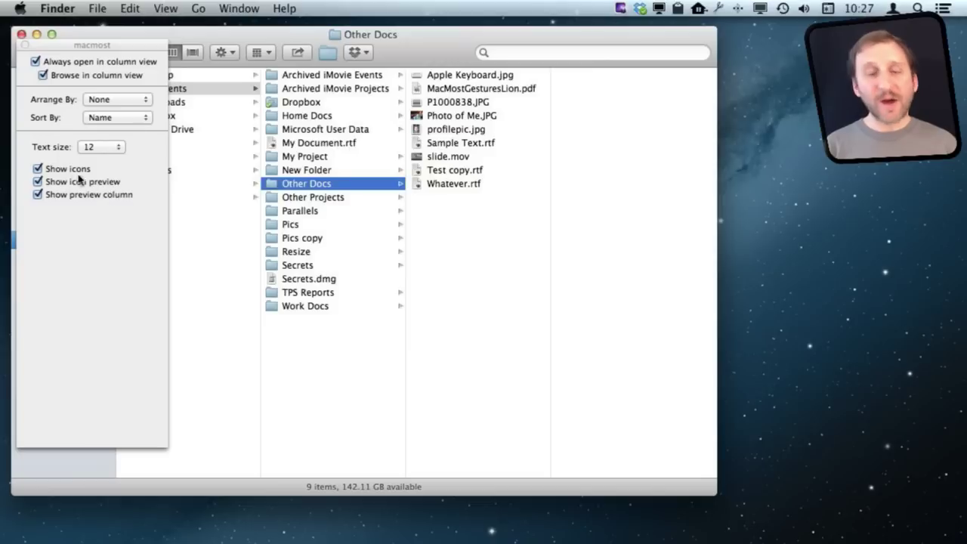
# - Try 14-point text and return to 12, toggling Show icons and Show icon preview off and on
pyautogui.click(99, 150)
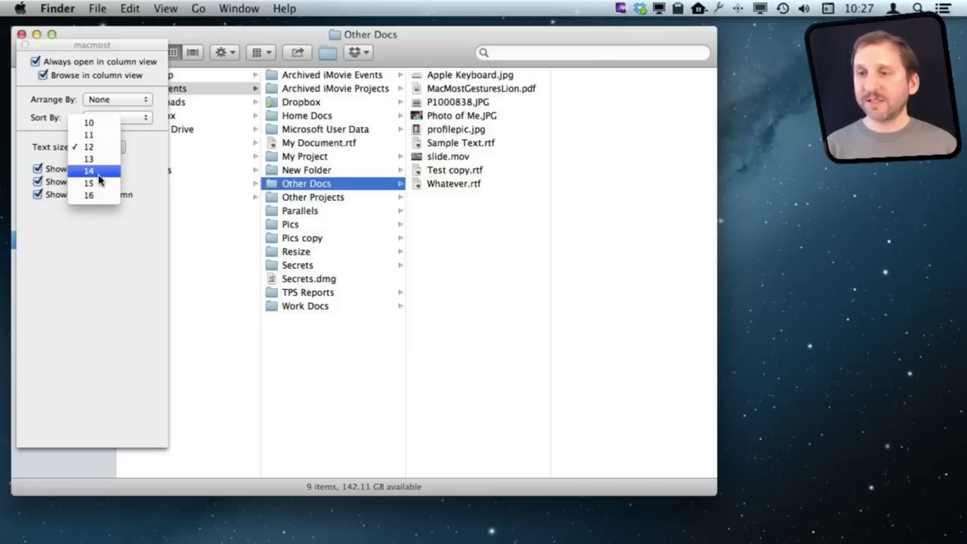
pyautogui.click(101, 172)
pyautogui.click(100, 146)
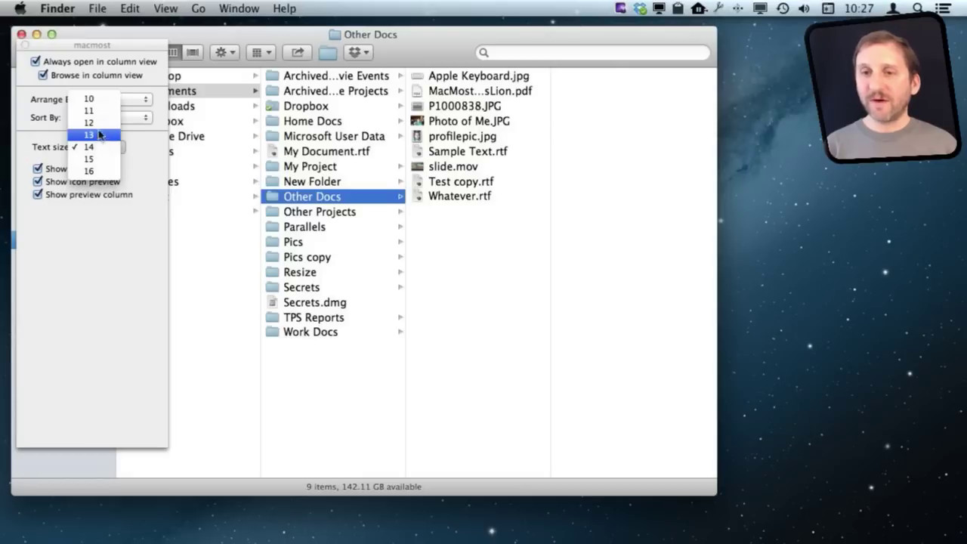
pyautogui.click(97, 121)
pyautogui.click(64, 169)
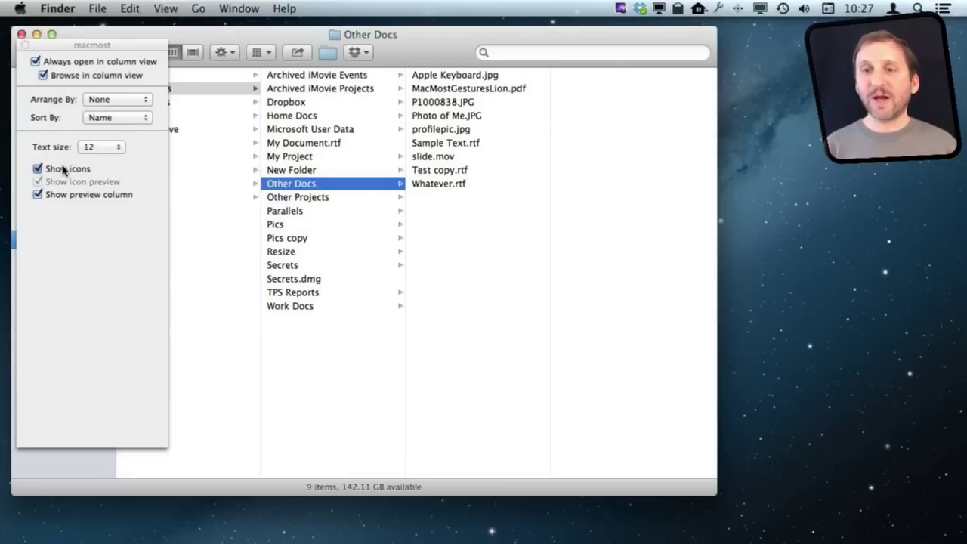
pyautogui.click(60, 186)
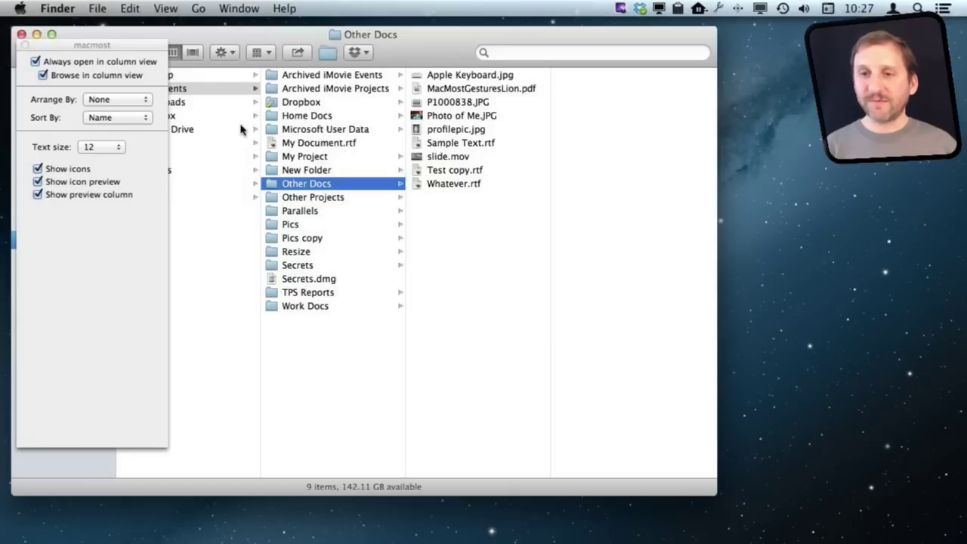
pyautogui.click(102, 181)
pyautogui.click(102, 182)
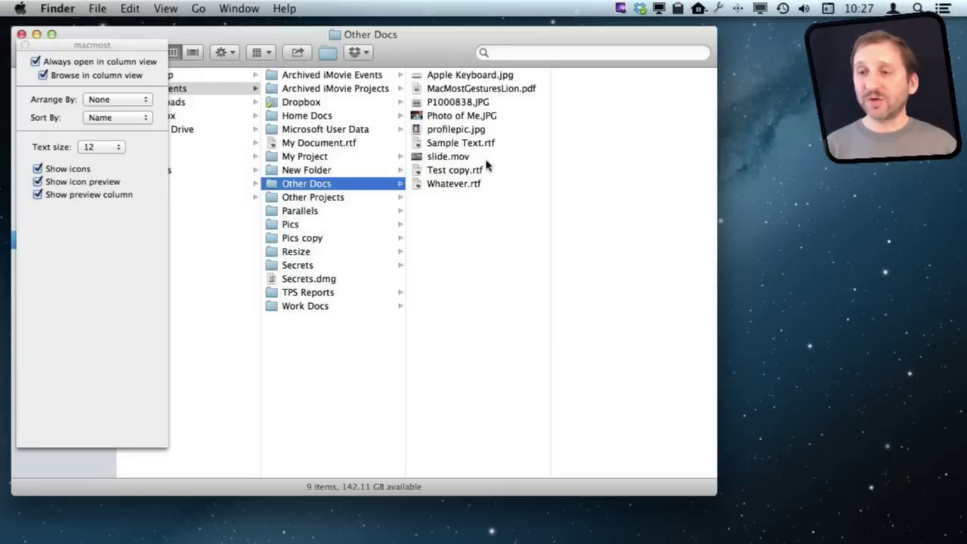
# - Turn off the preview column while selecting Sample Text.rtf, profilepic.jpg and Photo of Me.JPG, then restore it
pyautogui.click(449, 149)
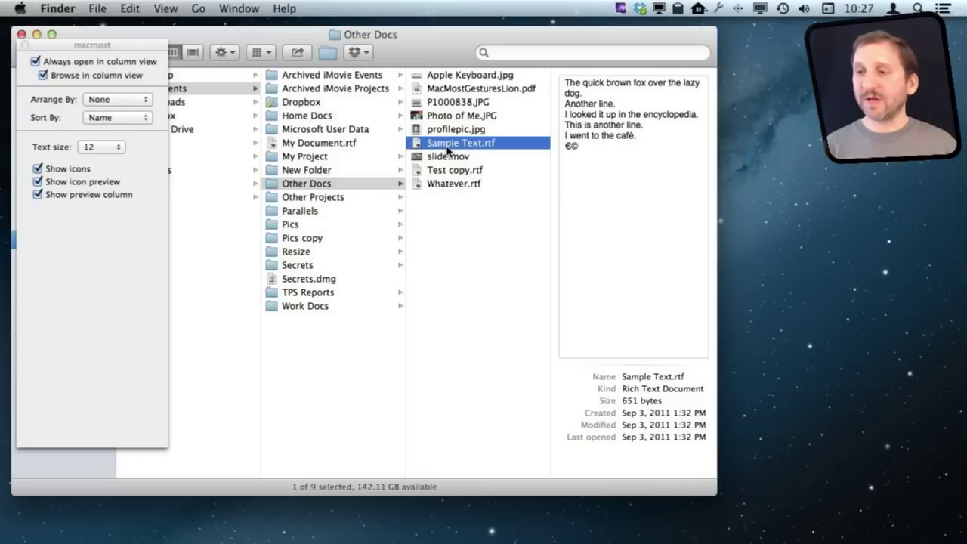
pyautogui.click(75, 194)
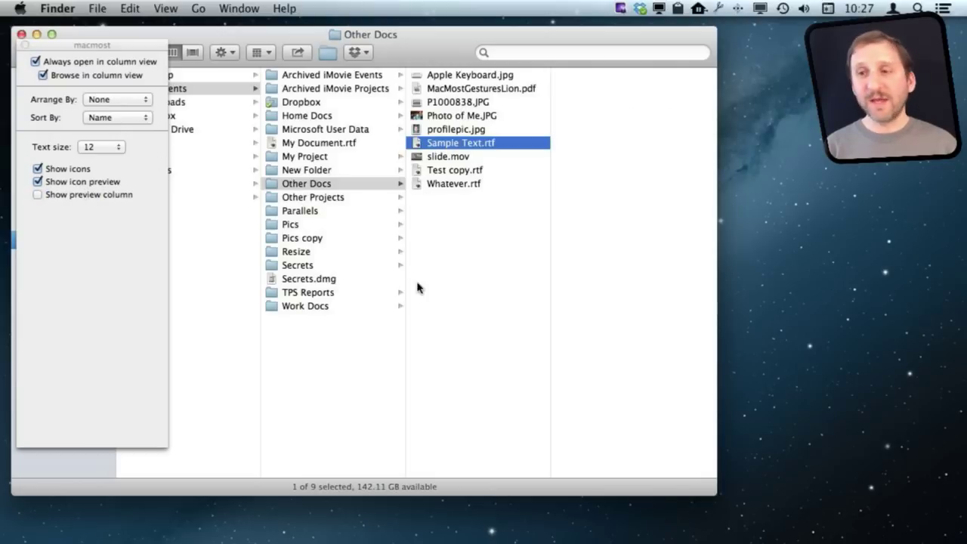
pyautogui.click(457, 129)
pyautogui.click(457, 115)
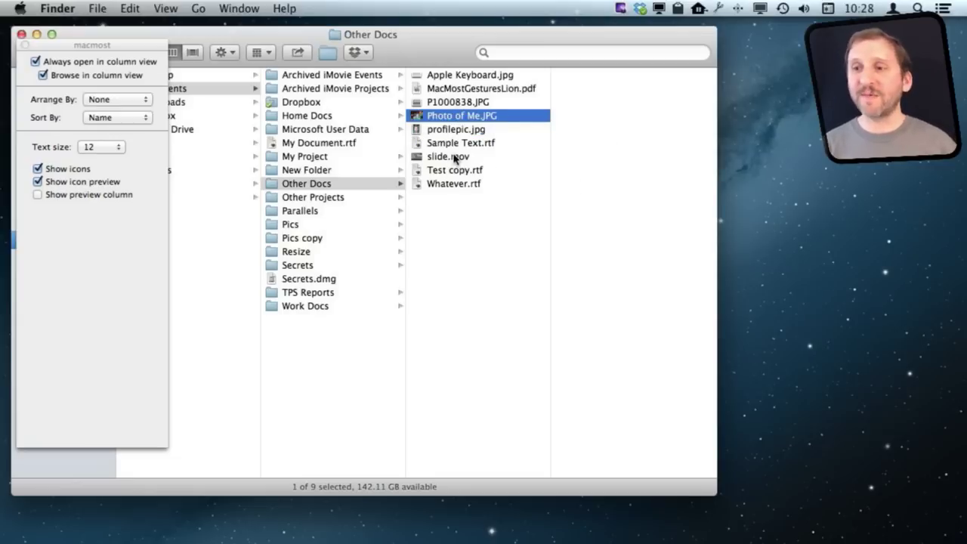
pyautogui.click(38, 195)
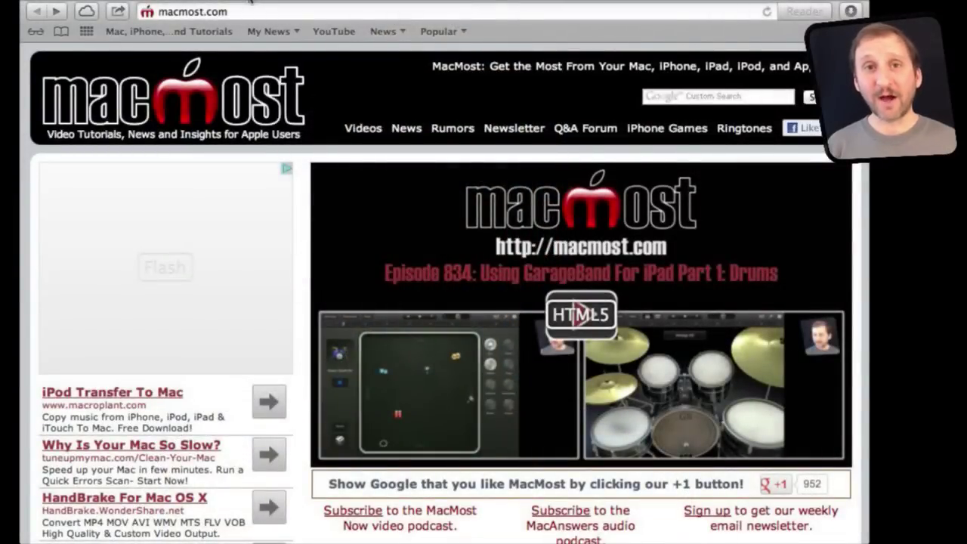
# - On macmost.com, open the 'MacMost Now 833: 18 Google Search Tricks' episode and scroll to its video
pyautogui.scroll(-6, 421, 295)
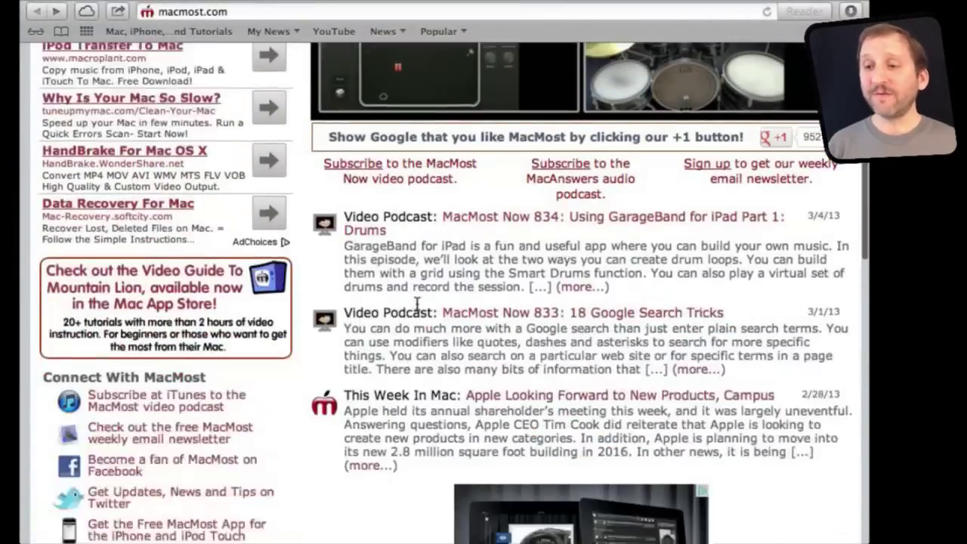
pyautogui.click(492, 210)
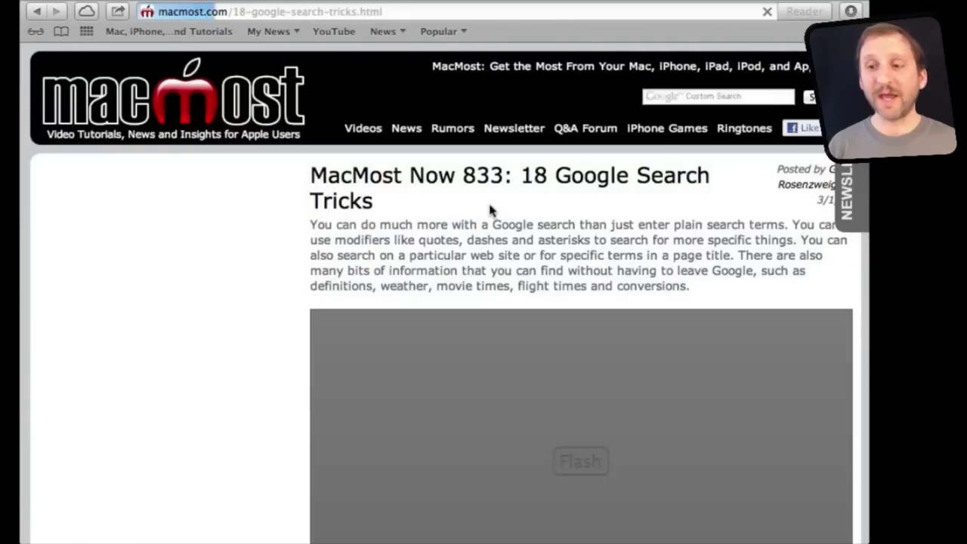
pyautogui.scroll(-4, 484, 274)
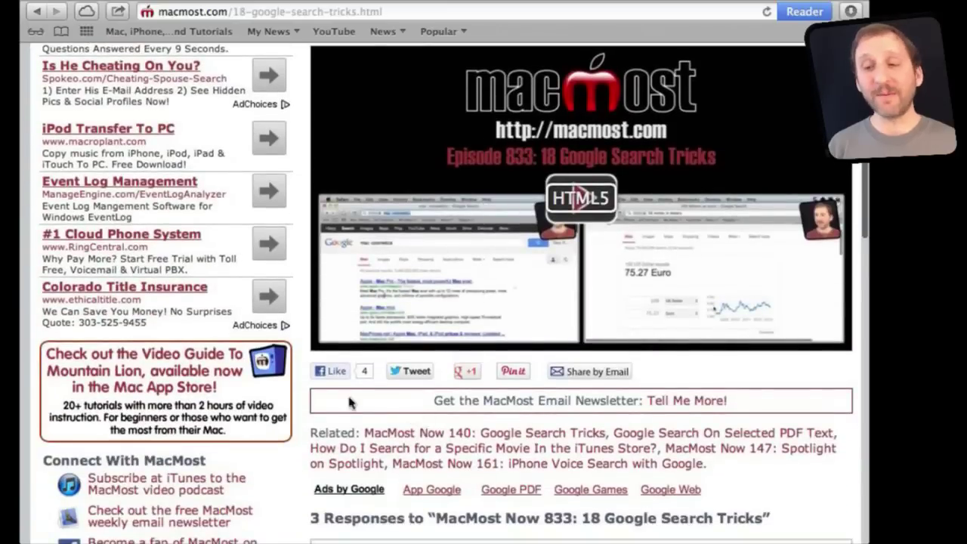